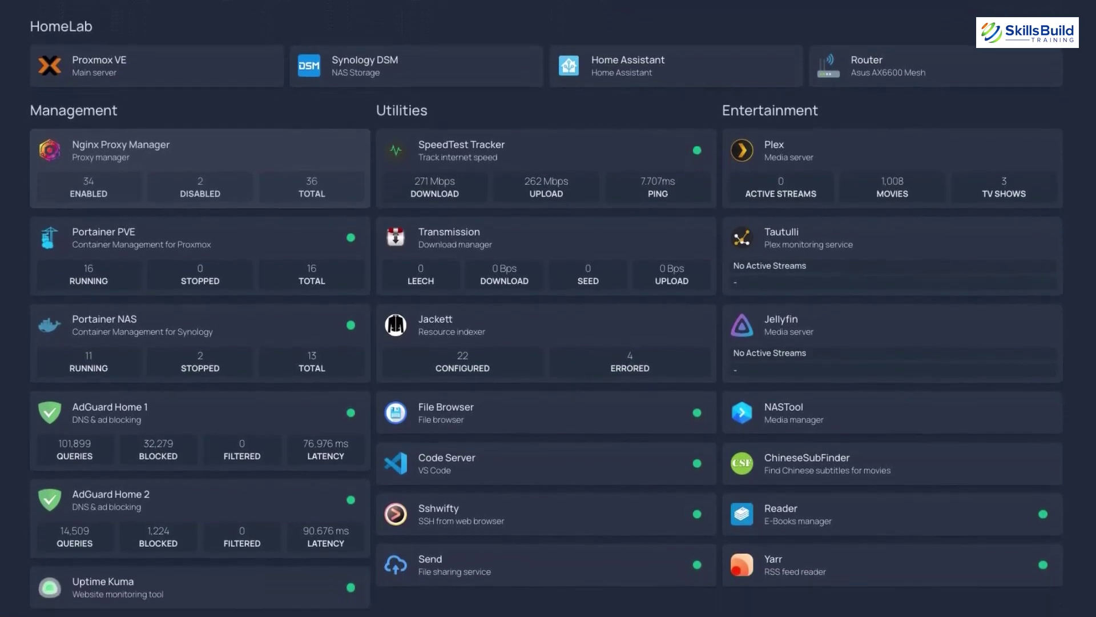
# Switch to the dashy.to tab and read through its introduction, features and theming preview
pyautogui.scroll(-2, 547, 312)
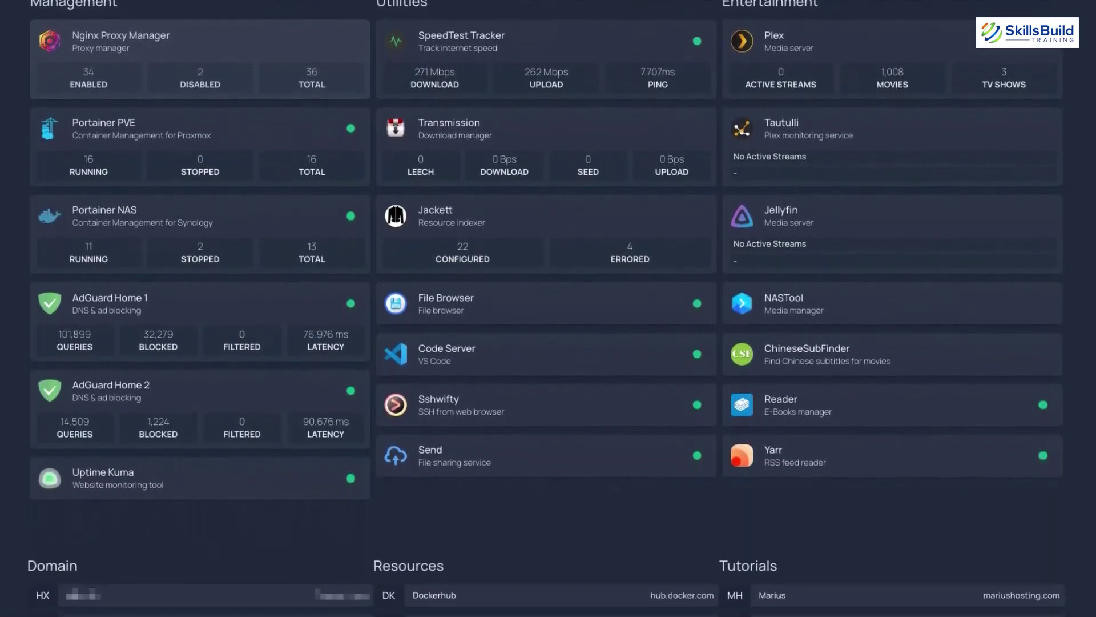
pyautogui.scroll(-1, 547, 312)
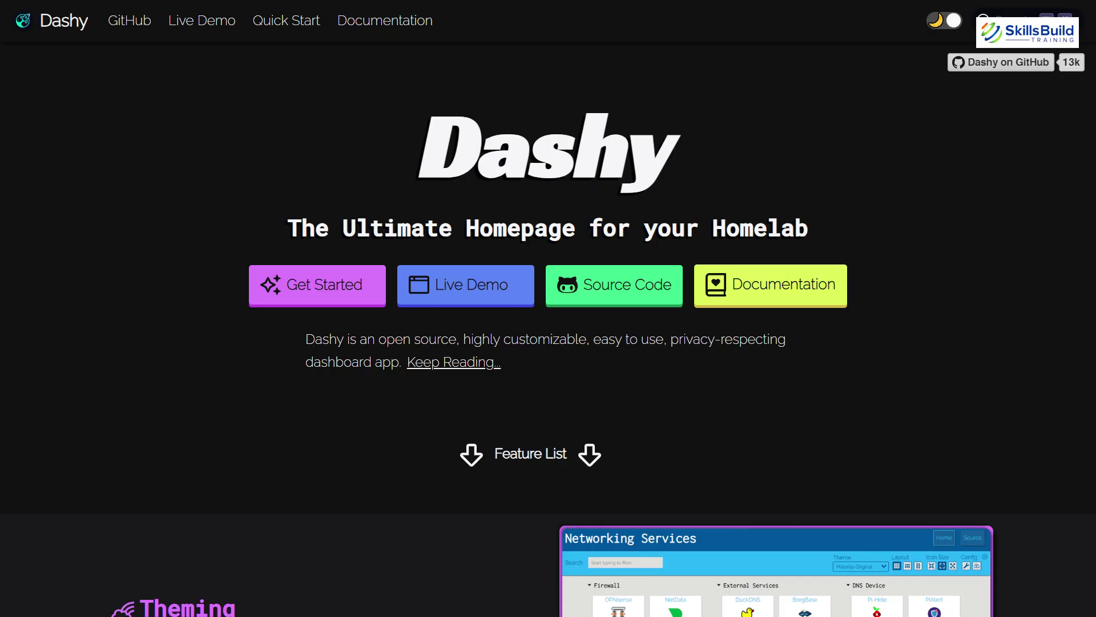
pyautogui.scroll(-4, 548, 309)
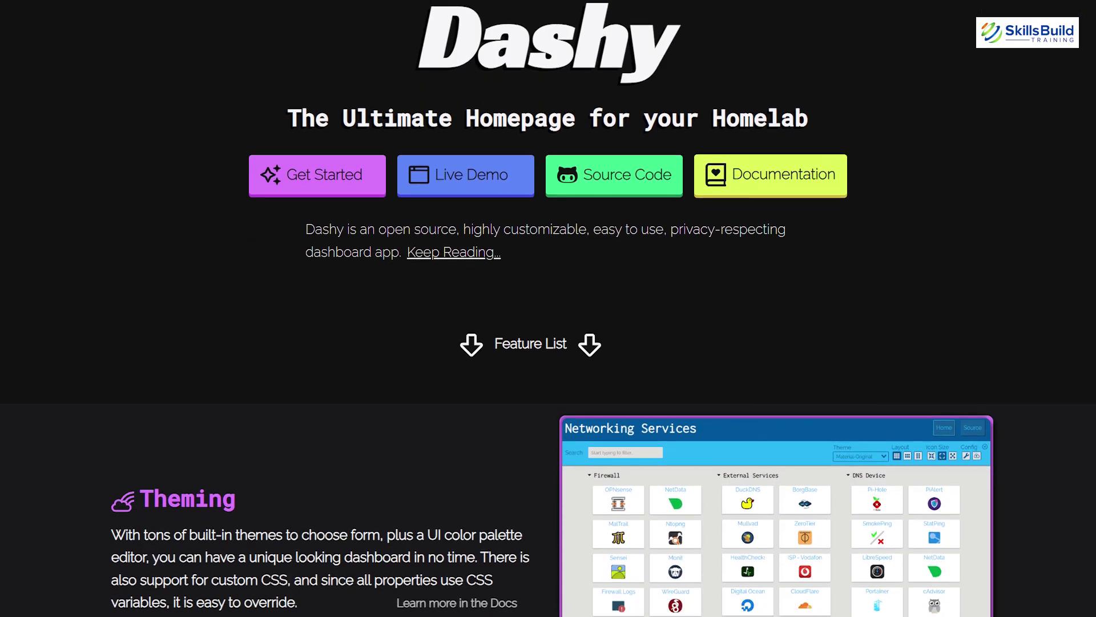
pyautogui.scroll(-4, 549, 308)
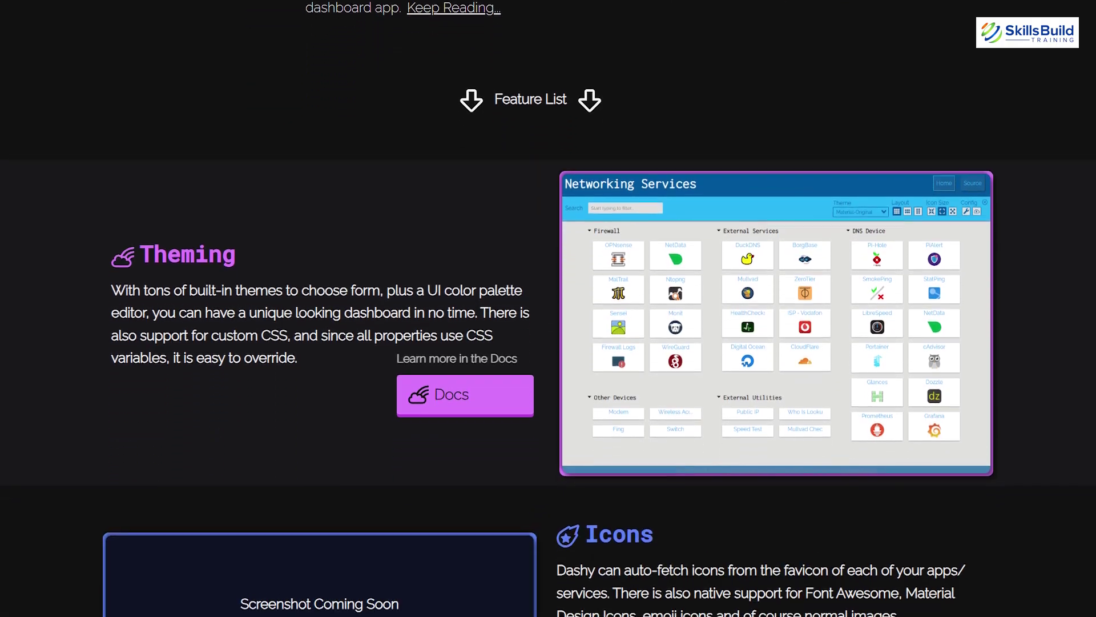
pyautogui.scroll(-1, 548, 309)
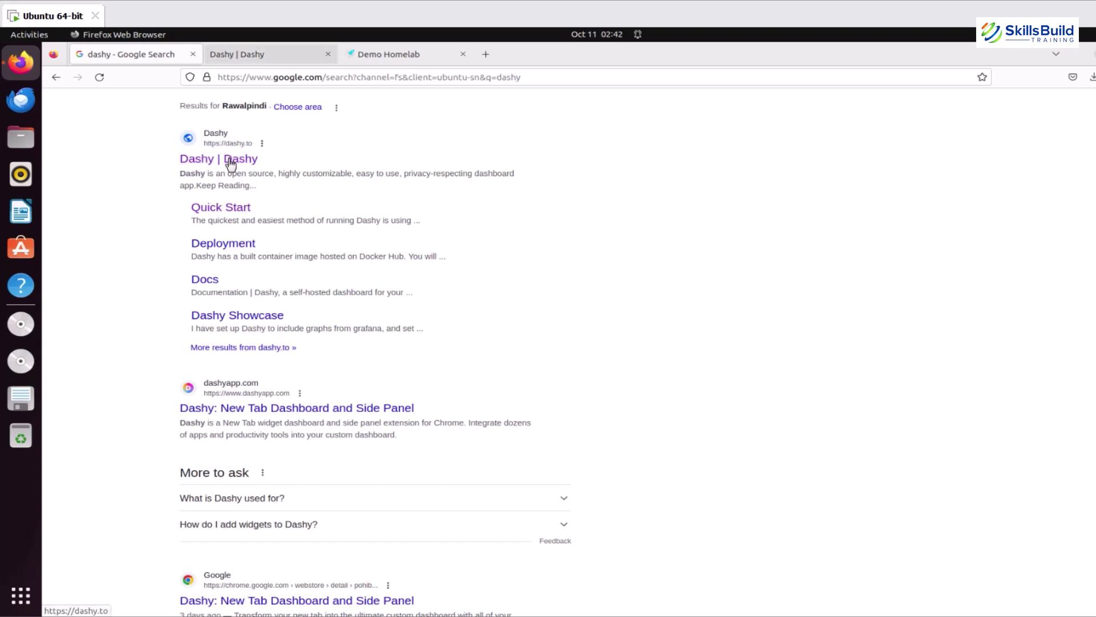
pyautogui.hotkey('ctrl', 'Tab')
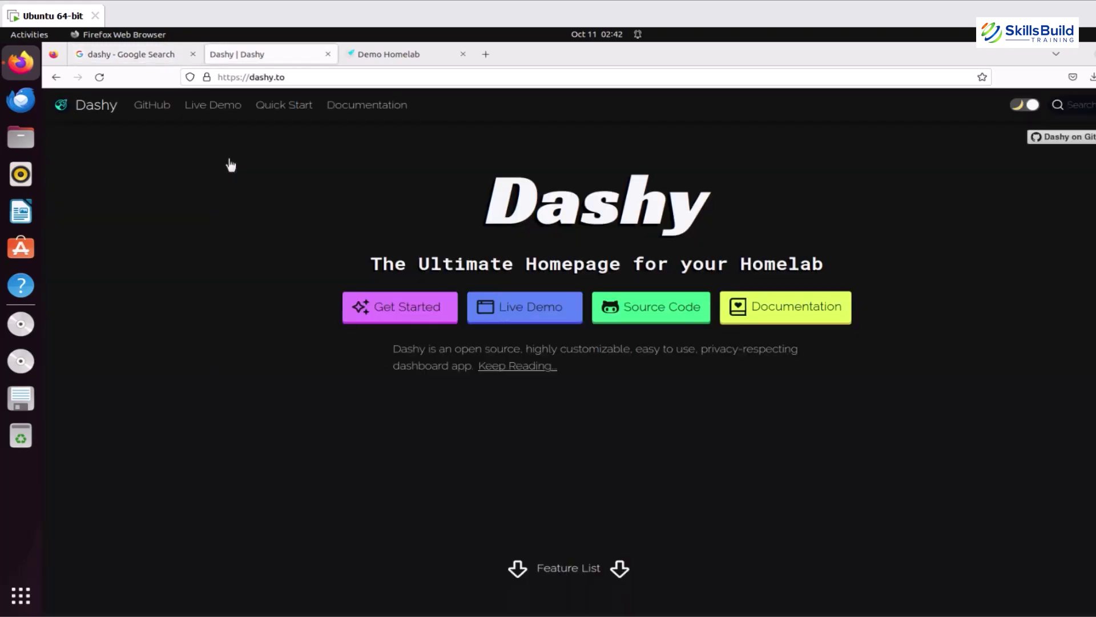
pyautogui.hotkey('ctrl', 'l')
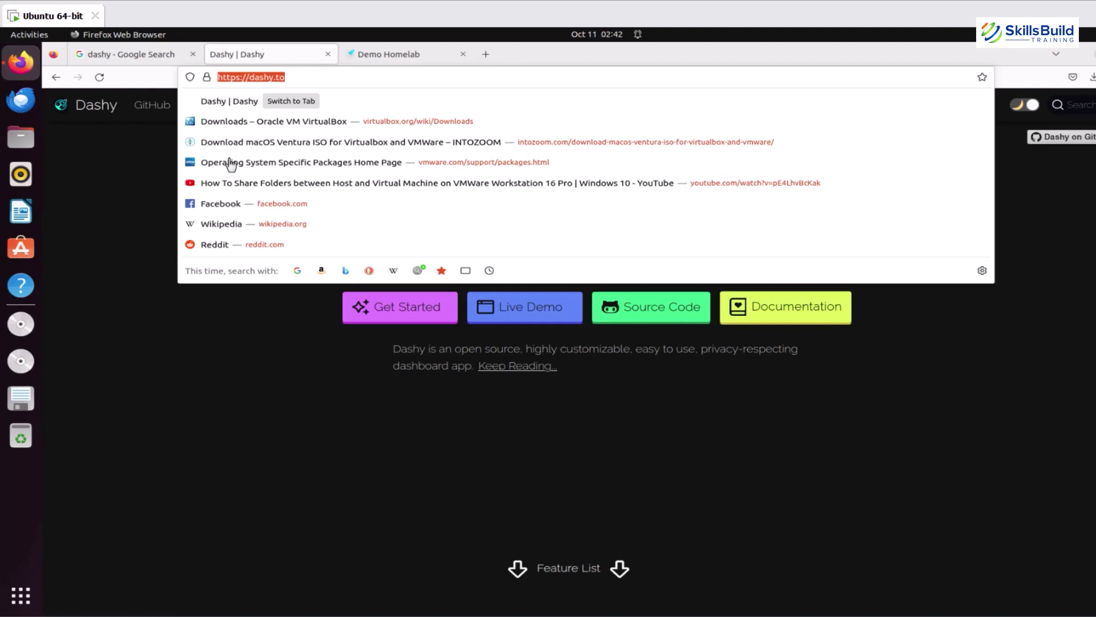
pyautogui.press('Return')
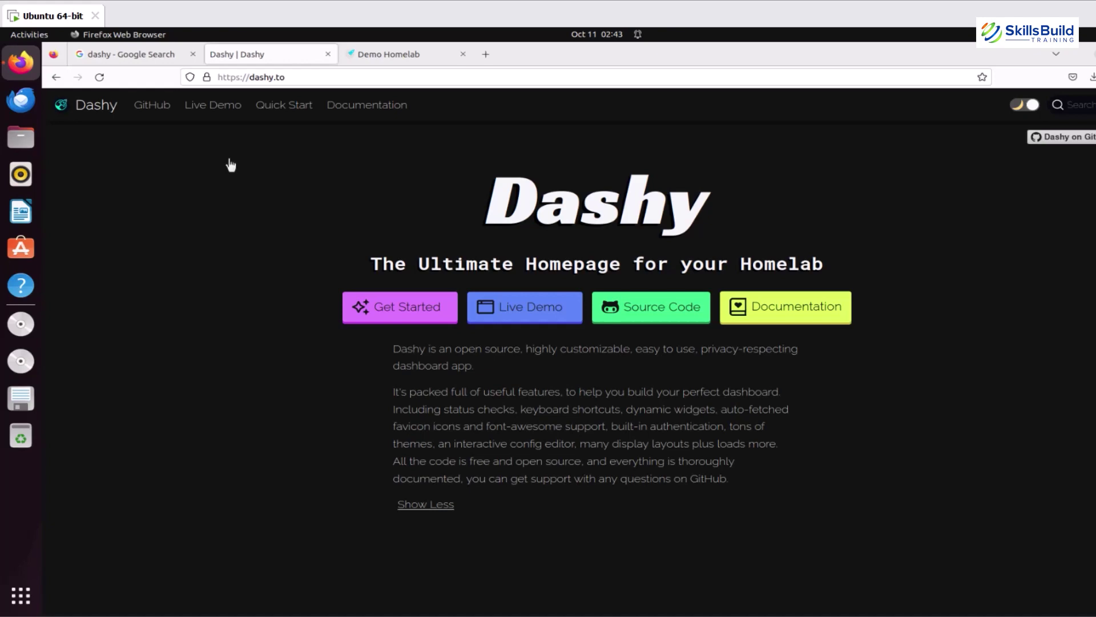
pyautogui.scroll(-5, 230, 165)
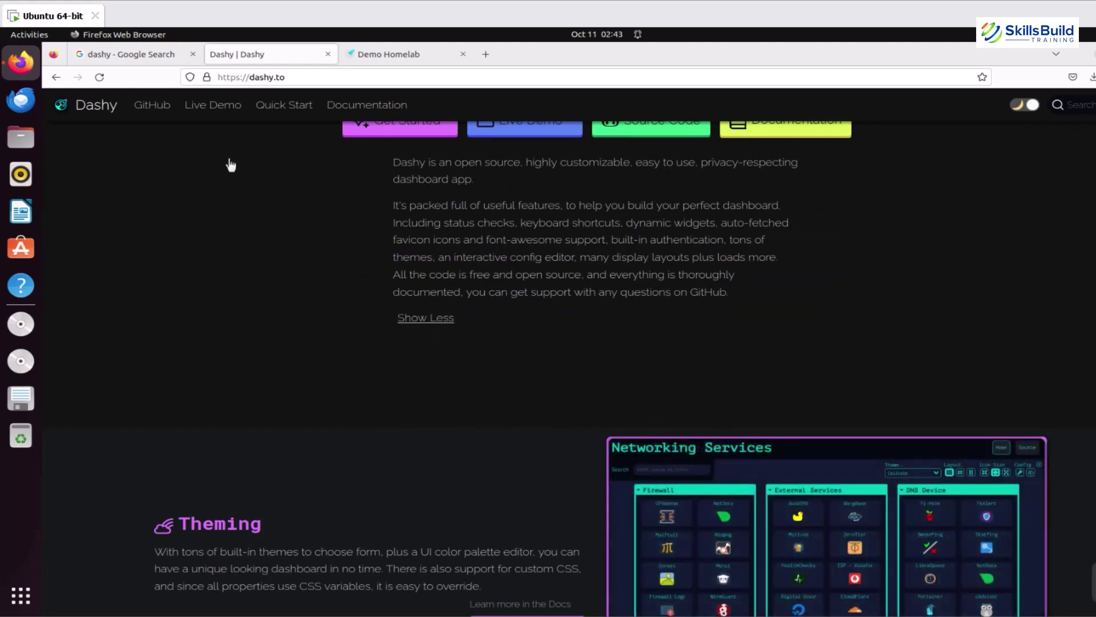
pyautogui.scroll(5, 230, 165)
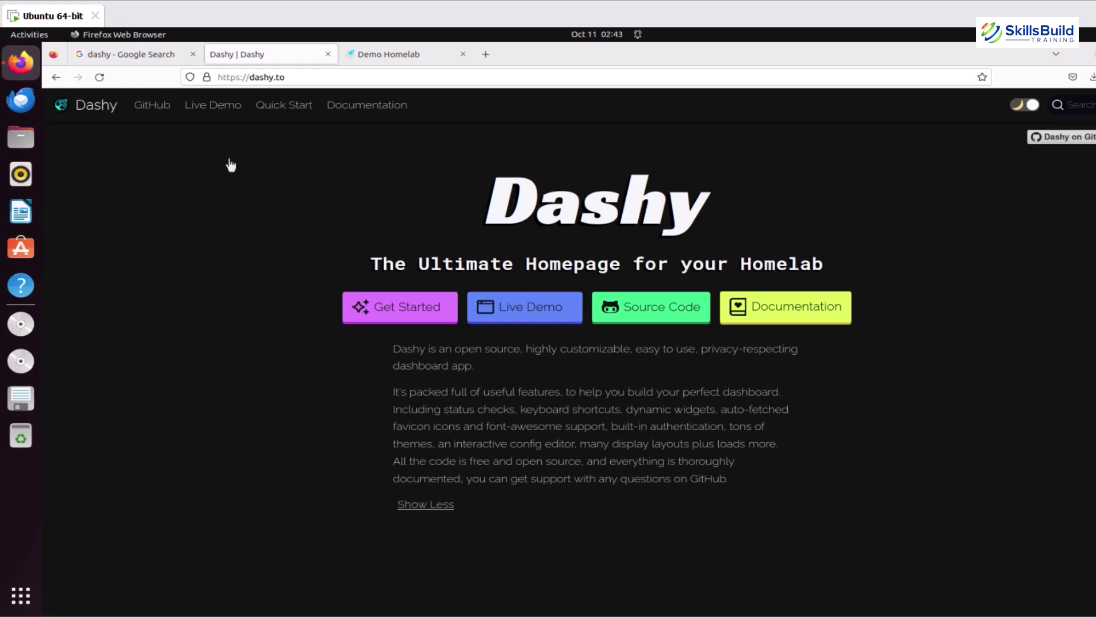
# Open the Quick Start guide and scroll down to the docker run installation command
pyautogui.click(423, 307)
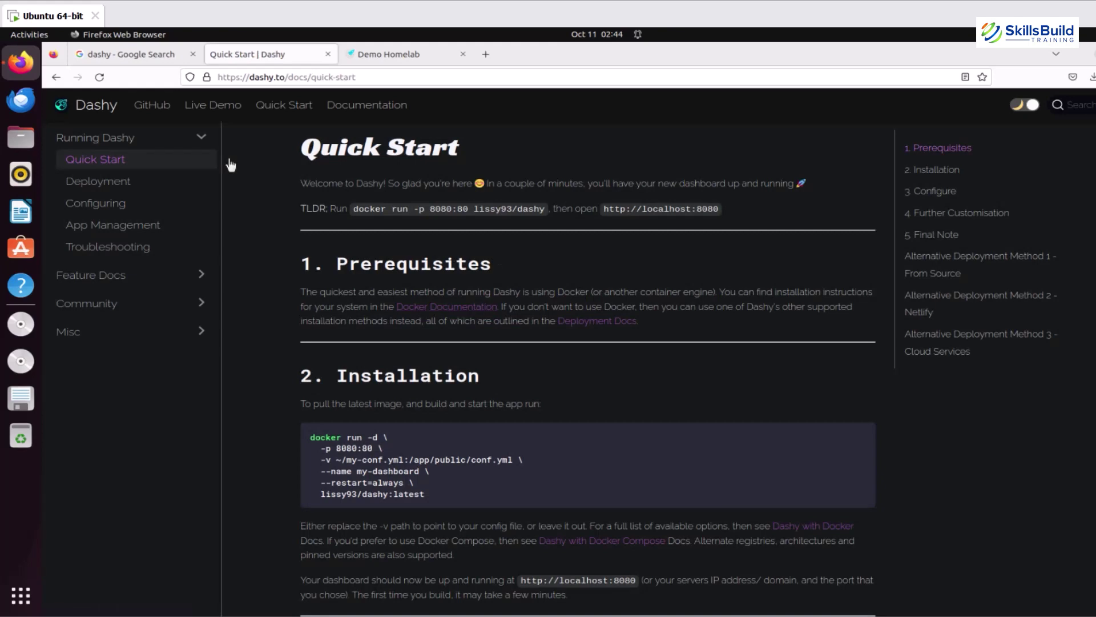
pyautogui.scroll(-3, 588, 371)
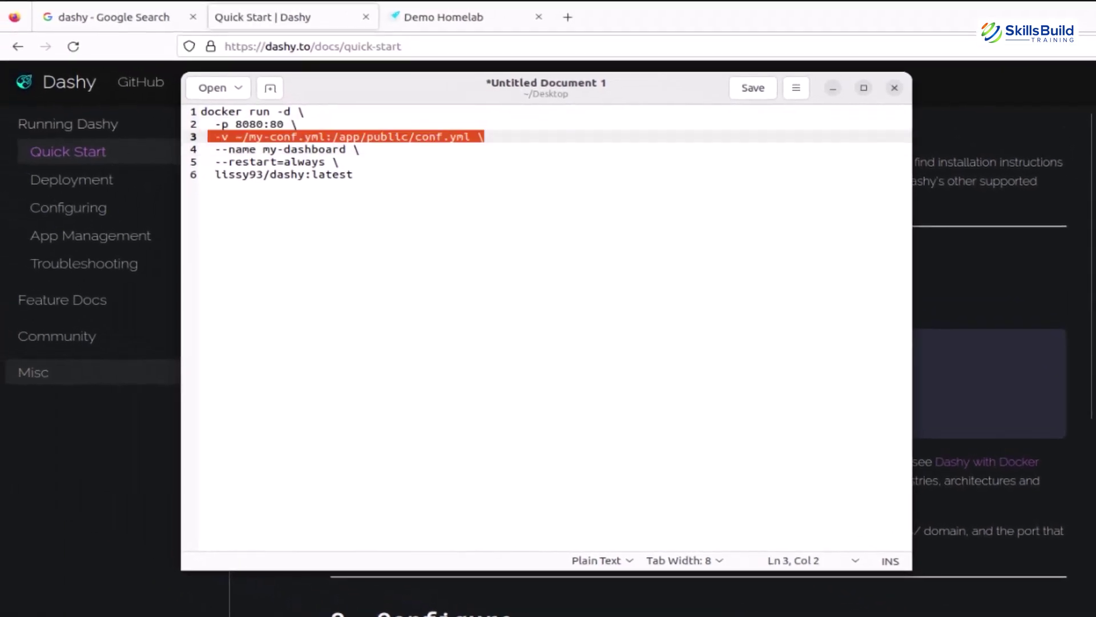
# Delete the -v config volume line and its blank line, then select the five remaining lines
pyautogui.press('BackSpace')
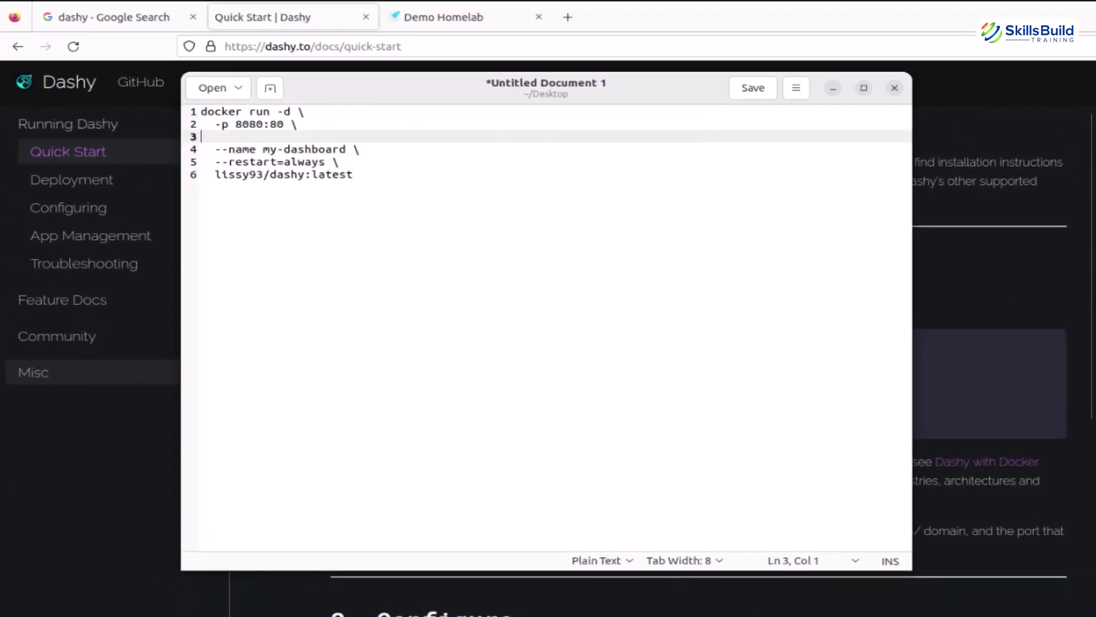
pyautogui.press('BackSpace')
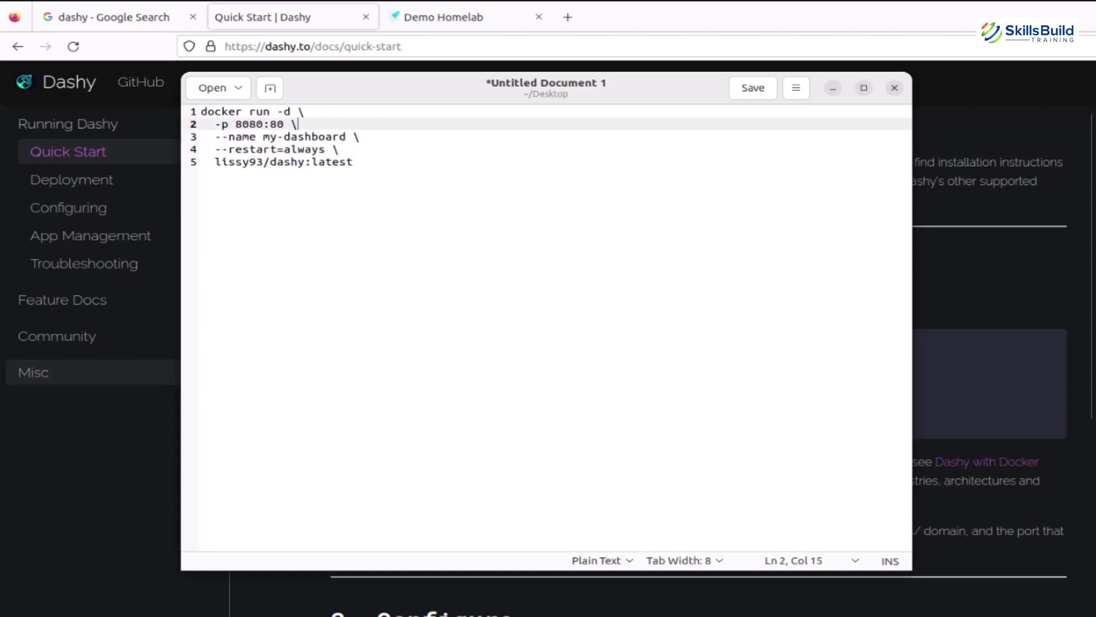
pyautogui.moveTo(353, 162); pyautogui.dragTo(201, 111)
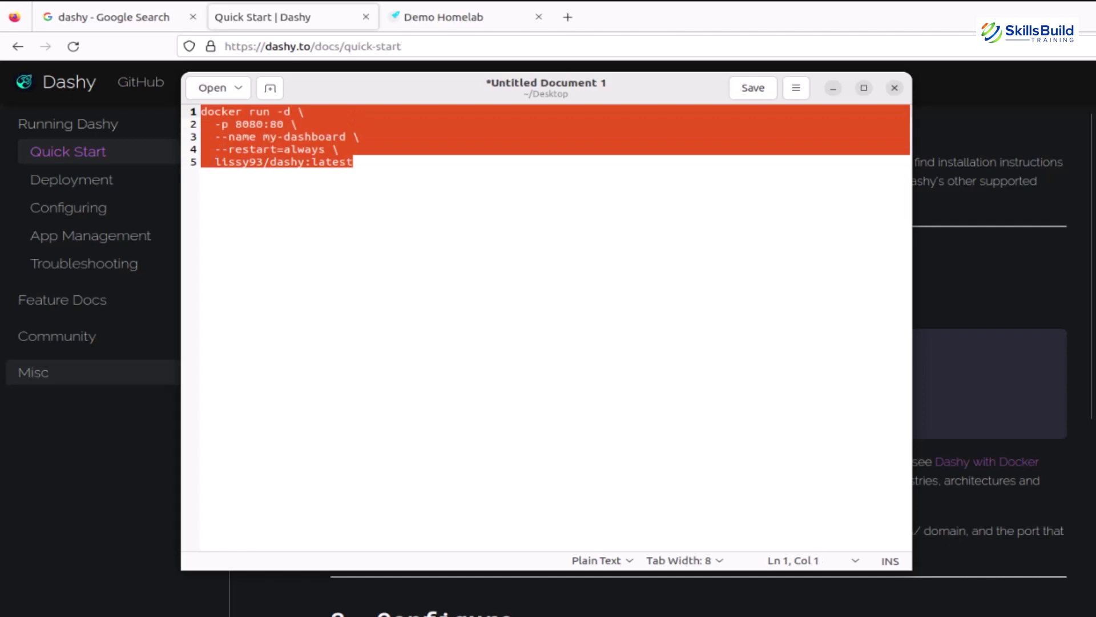
pyautogui.click(353, 162)
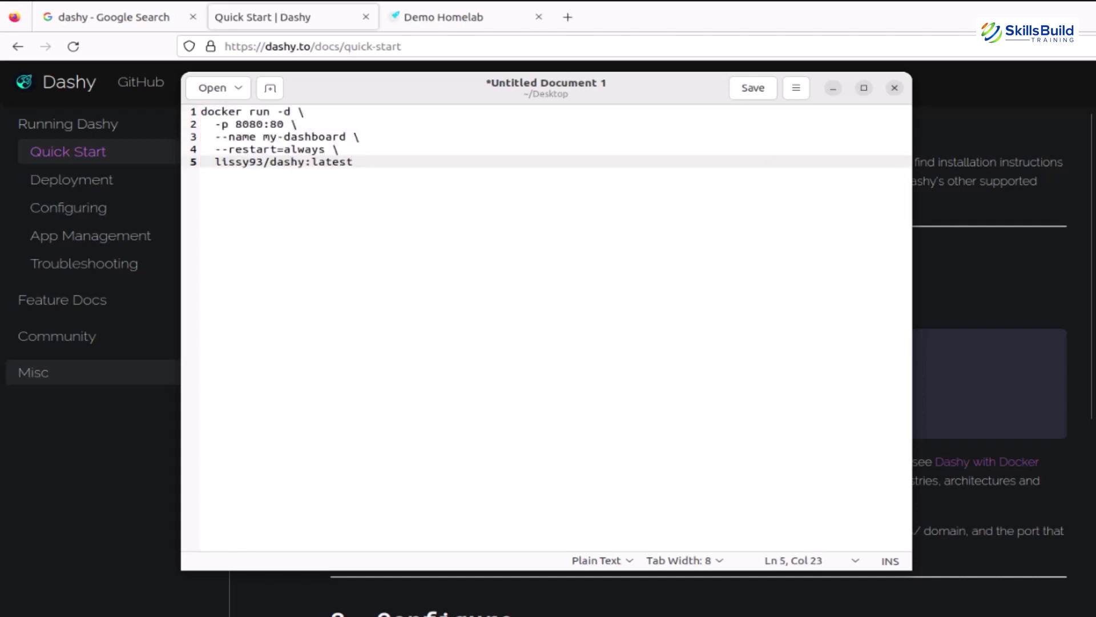
pyautogui.click(332, 137)
pyautogui.click(353, 161)
pyautogui.click(326, 136)
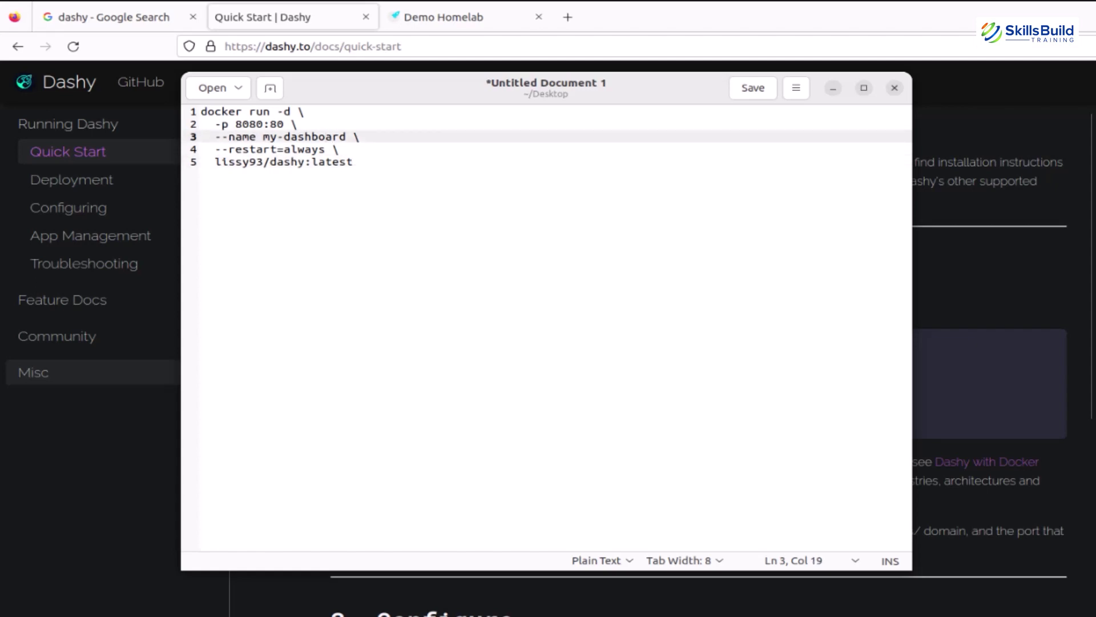
pyautogui.click(346, 137)
pyautogui.click(354, 161)
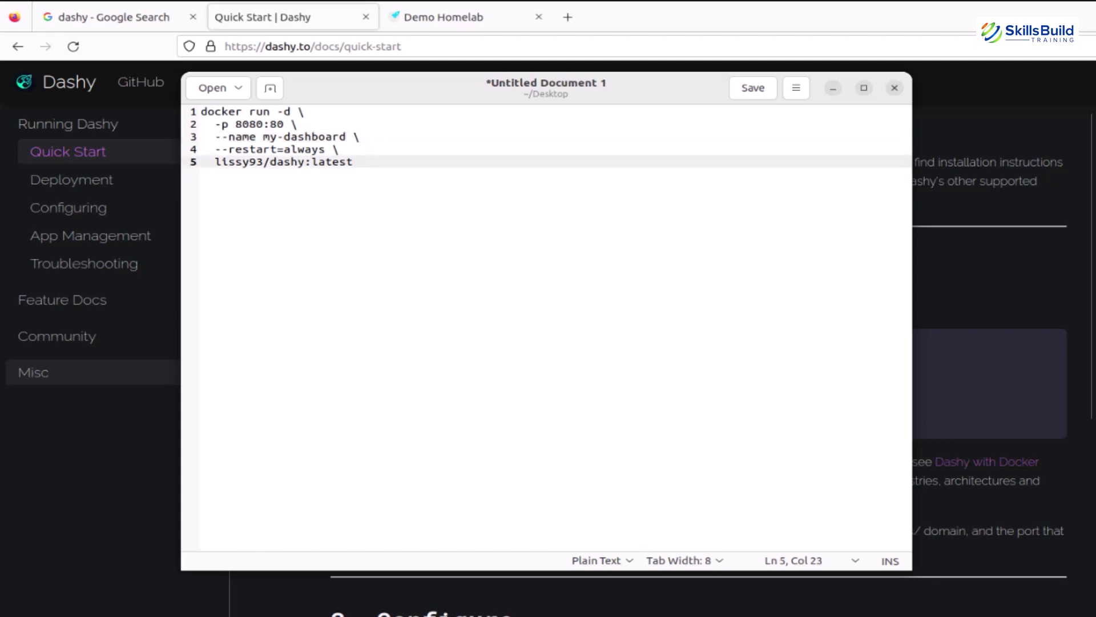
pyautogui.moveTo(354, 162); pyautogui.dragTo(201, 112)
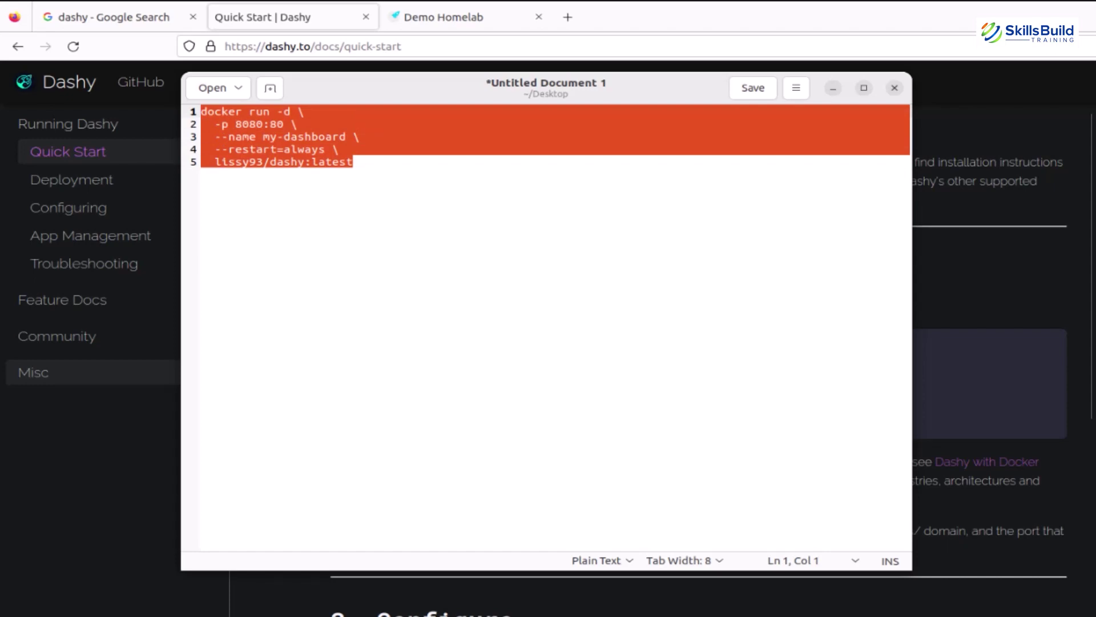
# In a new terminal, paste and run the docker run command for my-dashboard on port 8080
pyautogui.click(833, 88)
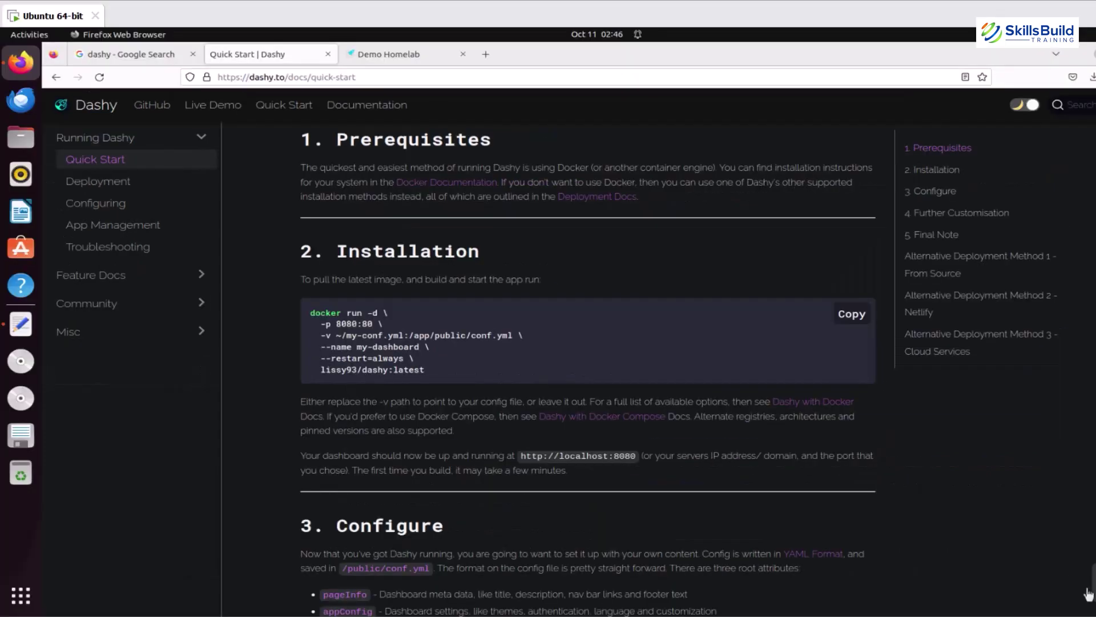
pyautogui.press('super+d')
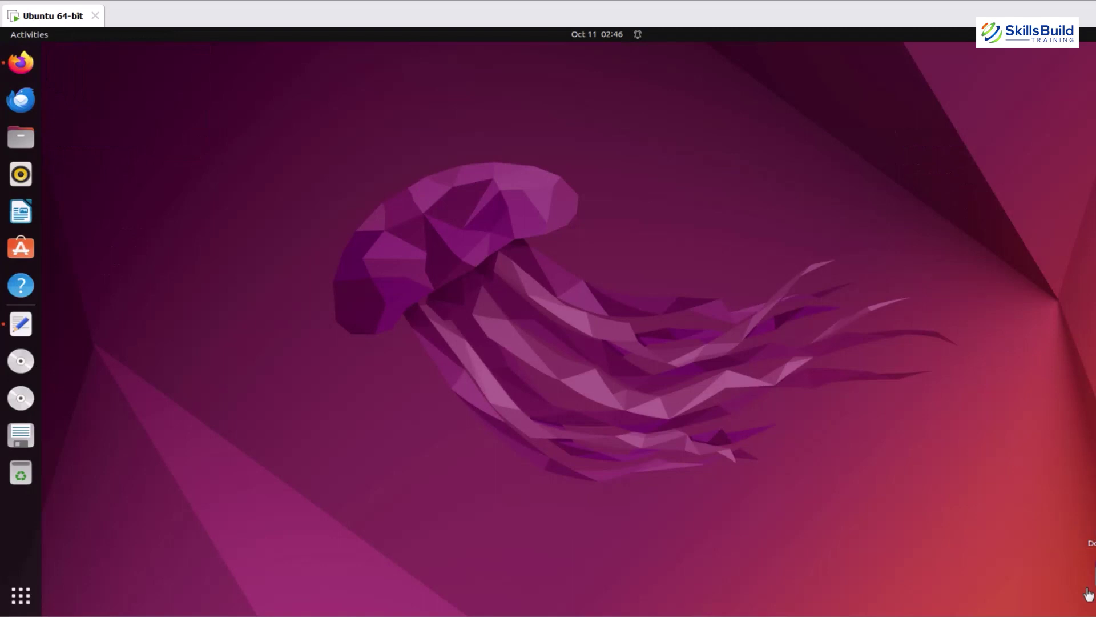
pyautogui.hotkey('ctrl', 'alt', 't')
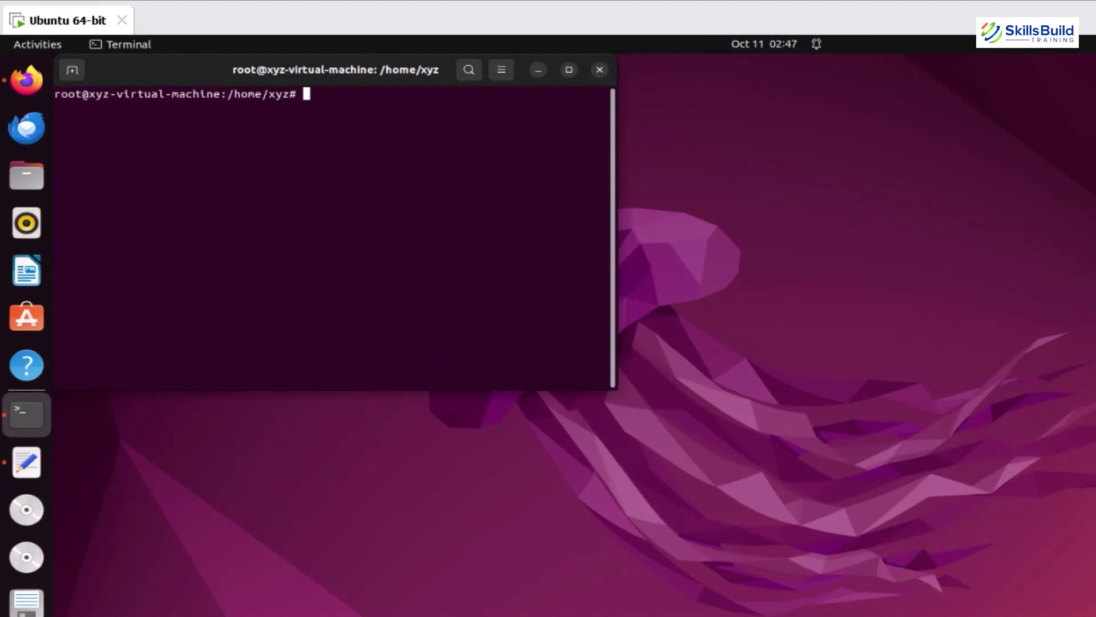
pyautogui.rightClick(313, 91)
pyautogui.click(337, 135)
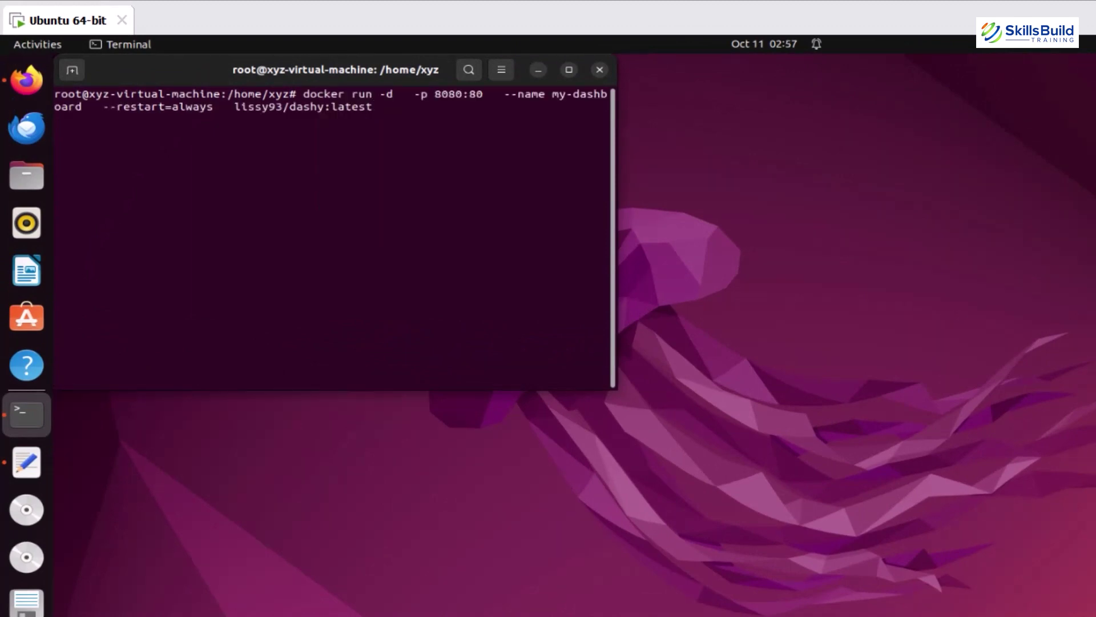
pyautogui.press('Return')
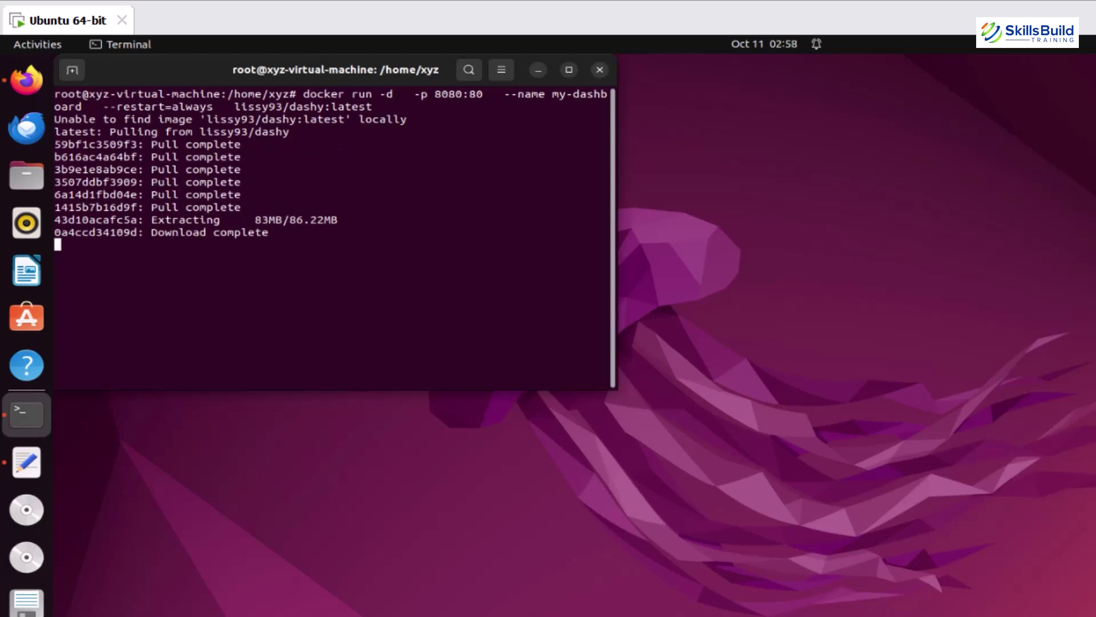
# Run docker ps to confirm the my-dashboard container is up and check its details
pyautogui.write('docker ps')
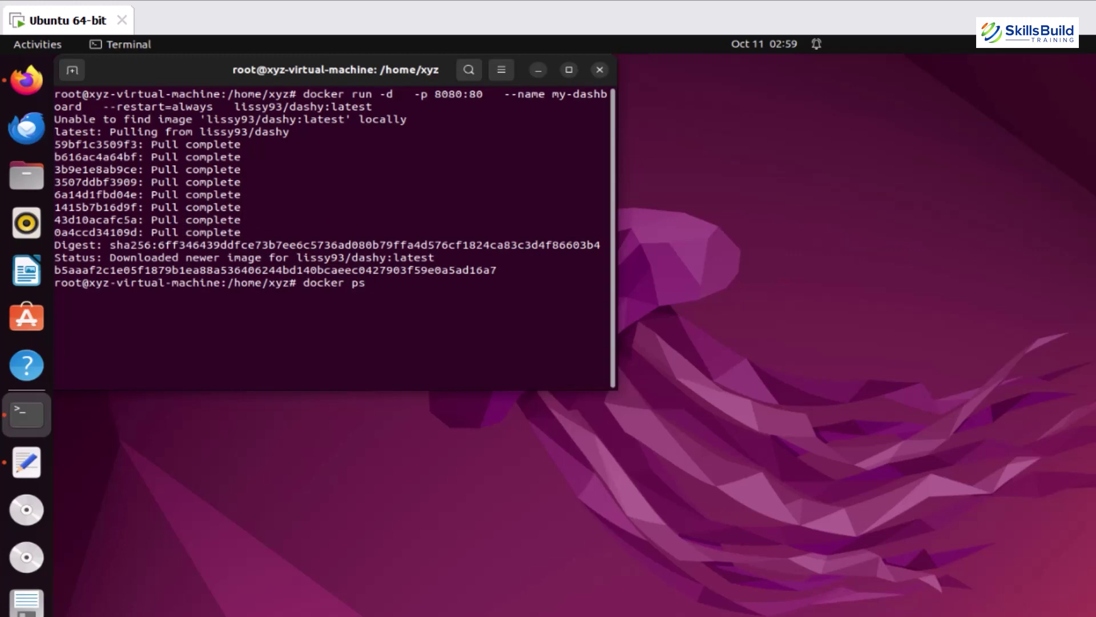
pyautogui.press('Return')
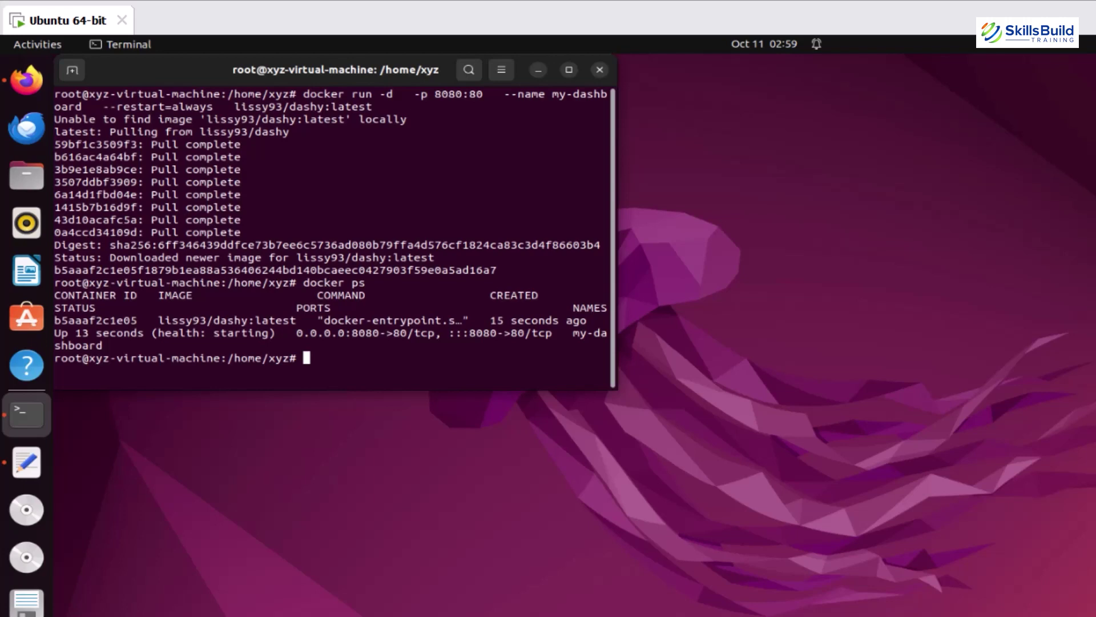
pyautogui.moveTo(490, 321); pyautogui.dragTo(573, 320)
pyautogui.doubleClick(103, 320)
pyautogui.moveTo(185, 321); pyautogui.dragTo(278, 321)
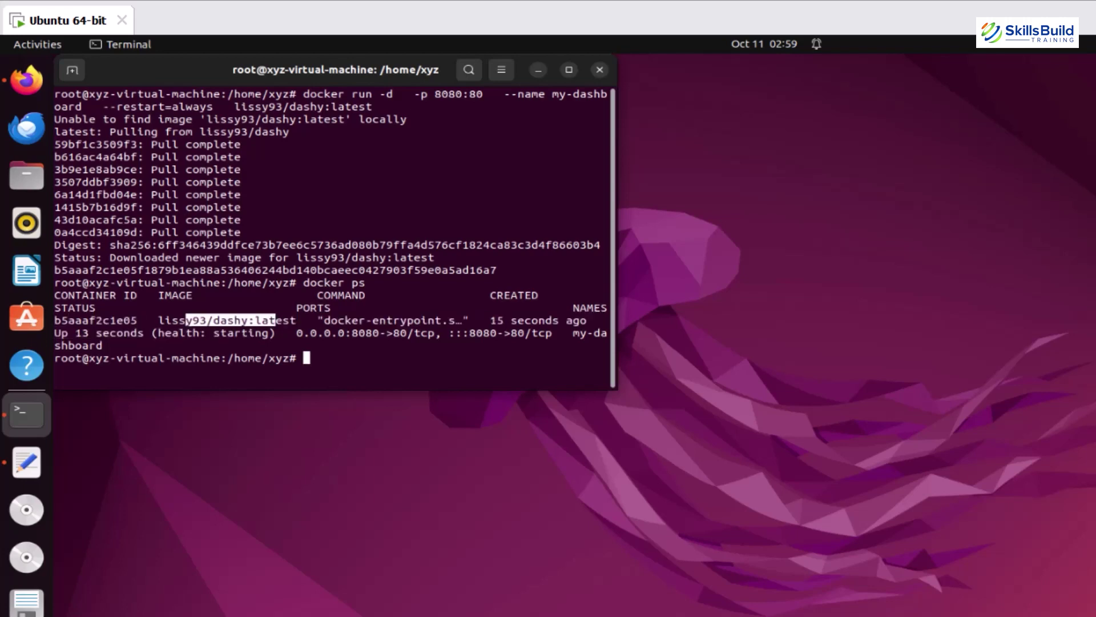
pyautogui.moveTo(497, 321); pyautogui.dragTo(573, 320)
pyautogui.click(573, 320)
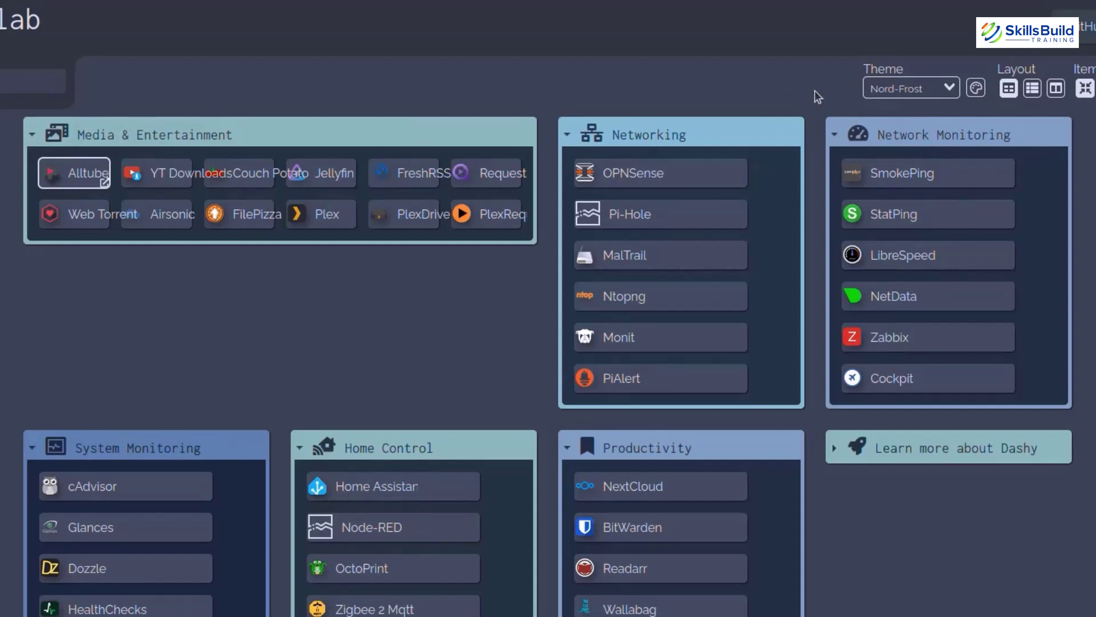
# Apply the Material theme, try the Horizontal and Vertical layouts, then return to Auto
pyautogui.click(898, 87)
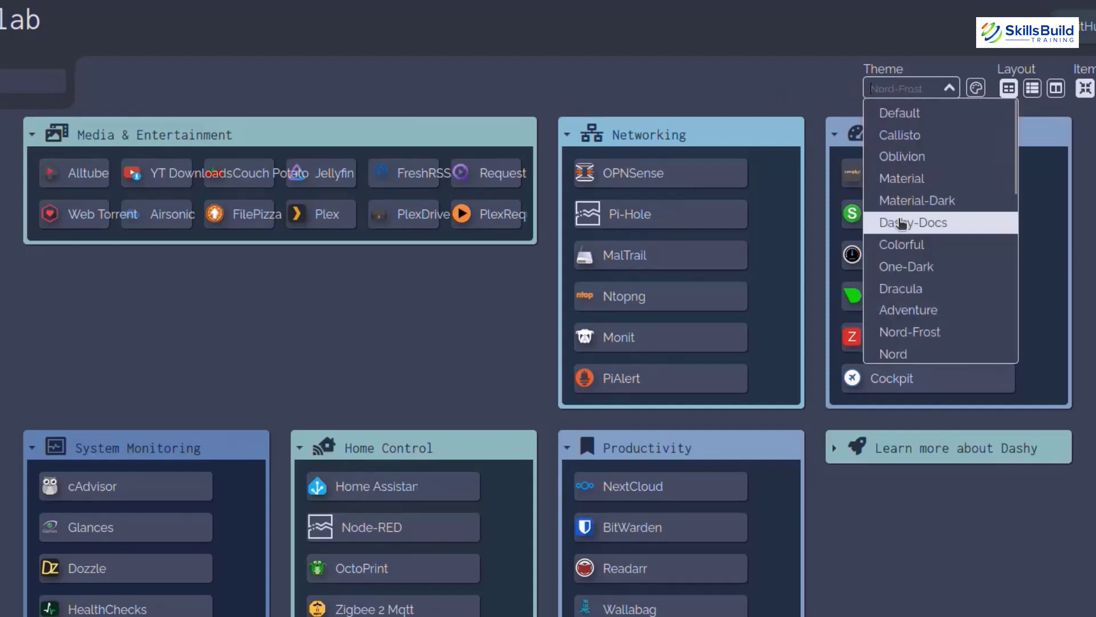
pyautogui.click(908, 182)
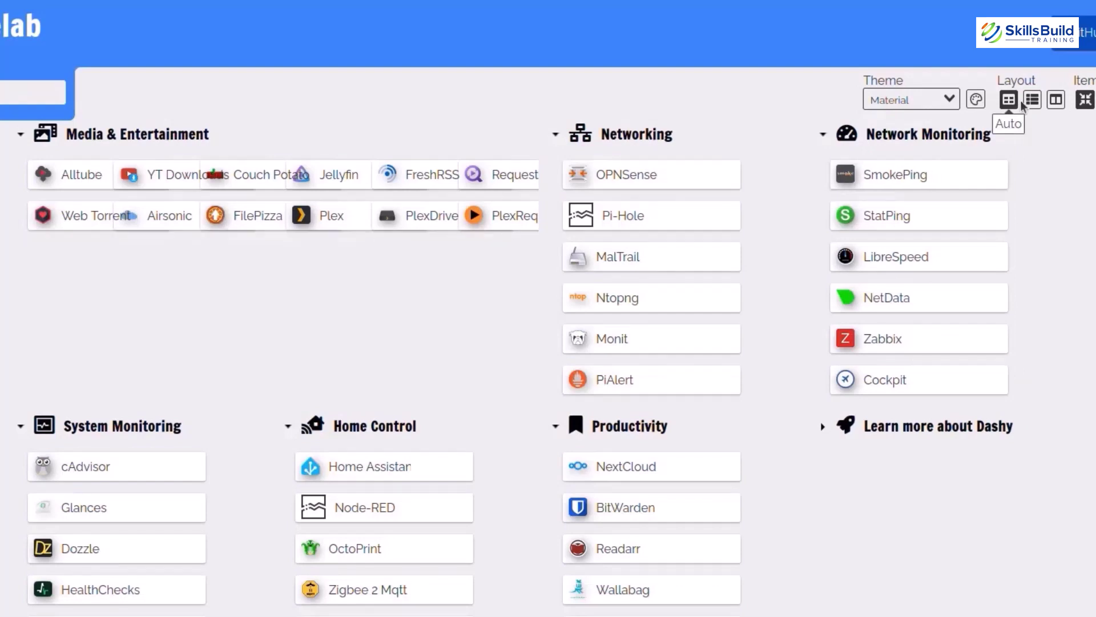
pyautogui.click(1032, 100)
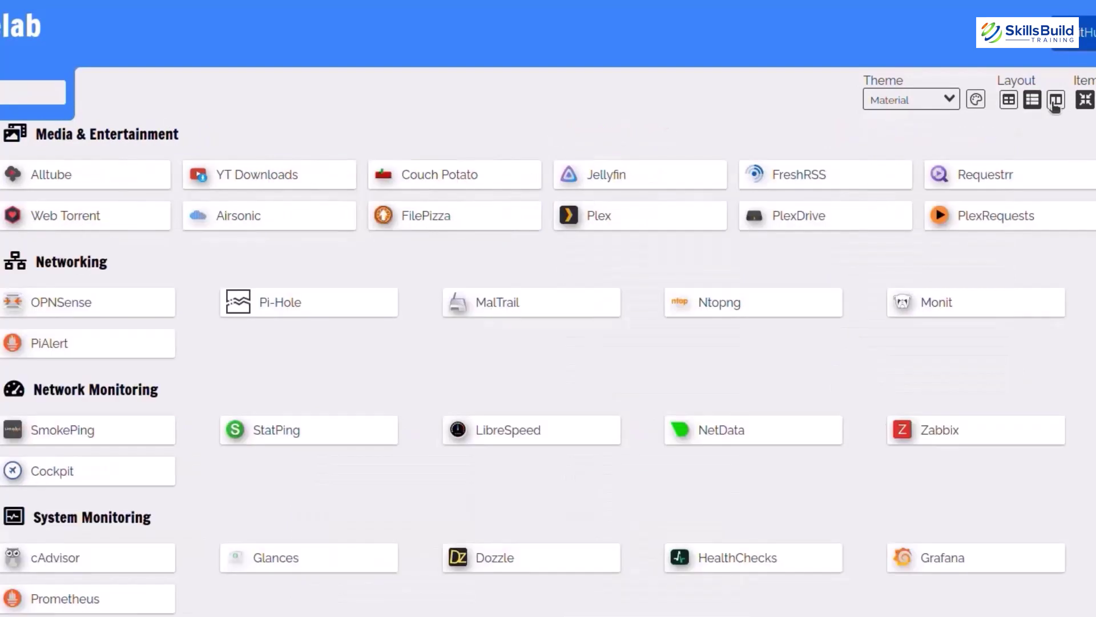
pyautogui.click(1055, 102)
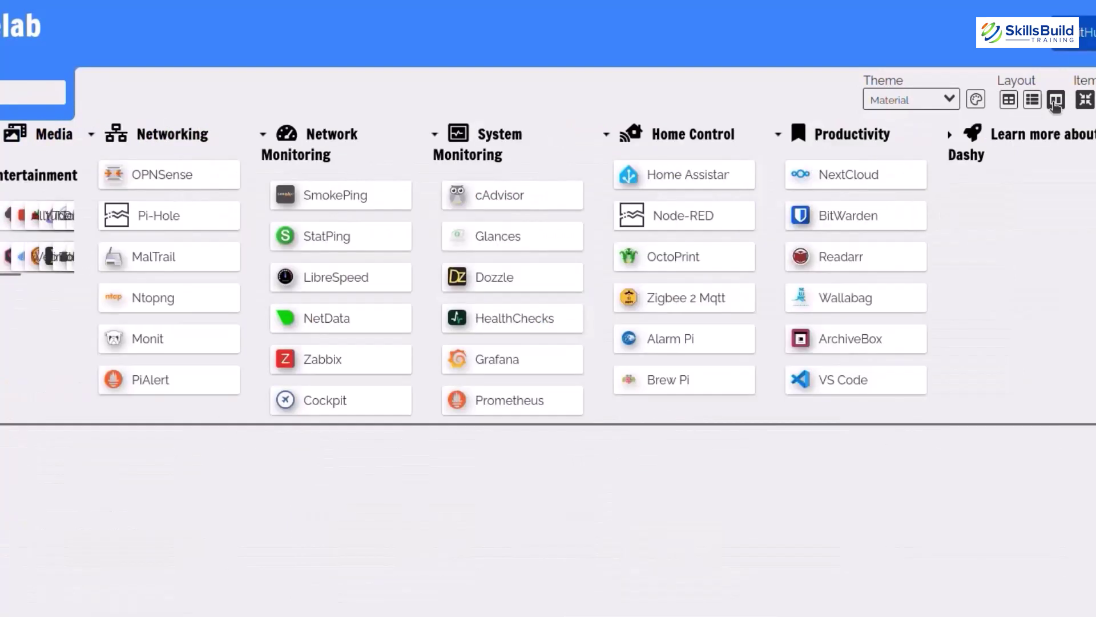
pyautogui.click(1009, 100)
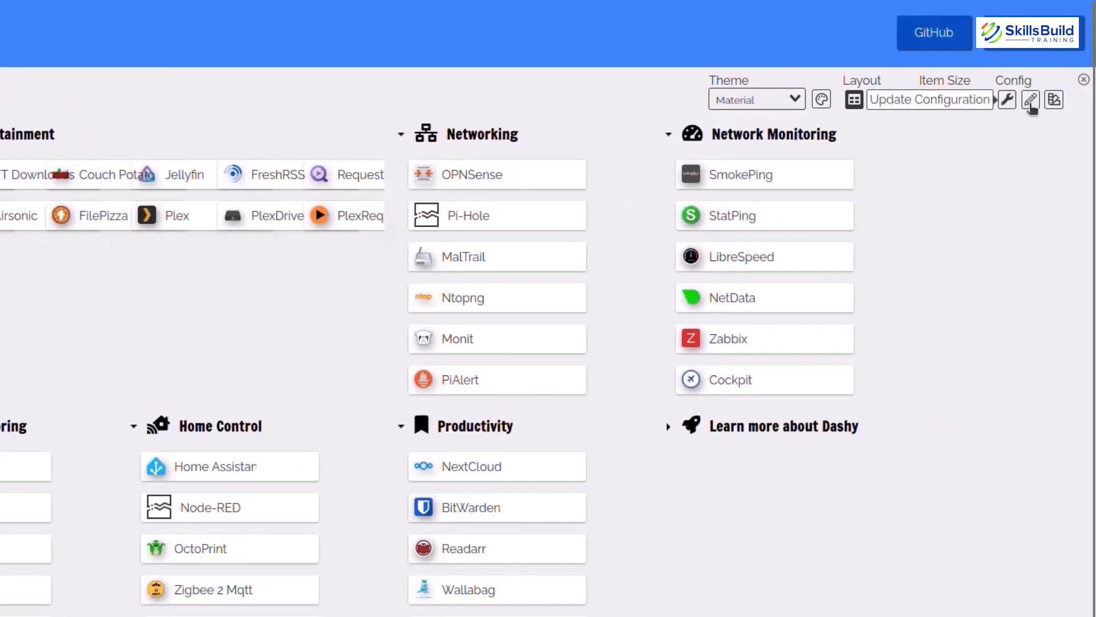
# Enable edit mode, try dragging a Media & Entertainment item, and bring up that section's options
pyautogui.click(1031, 101)
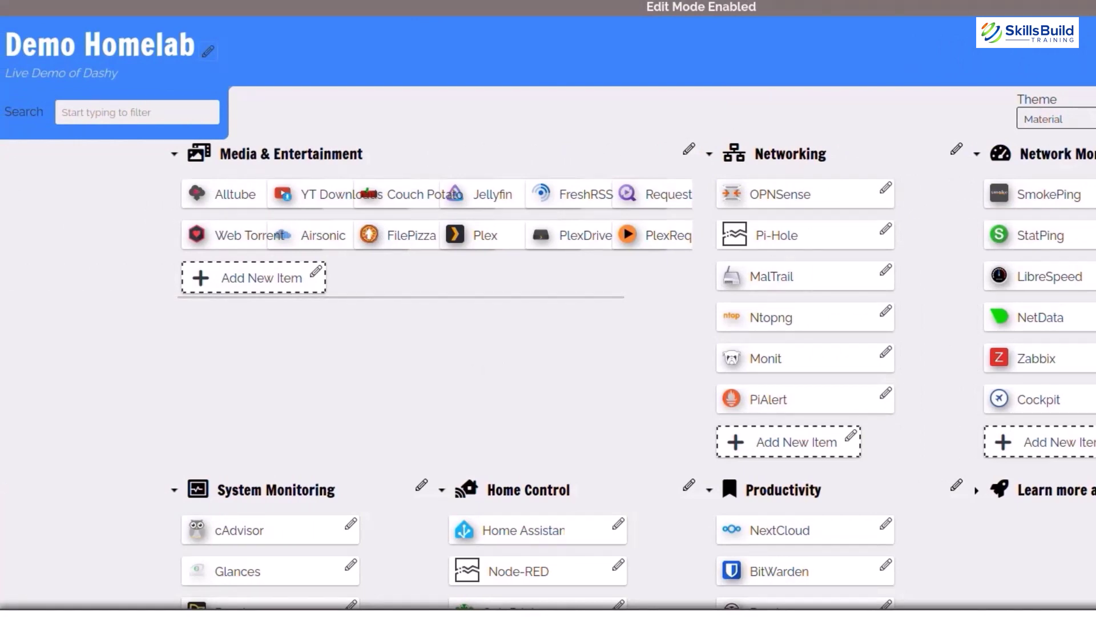
pyautogui.moveTo(699, 185); pyautogui.dragTo(360, 157)
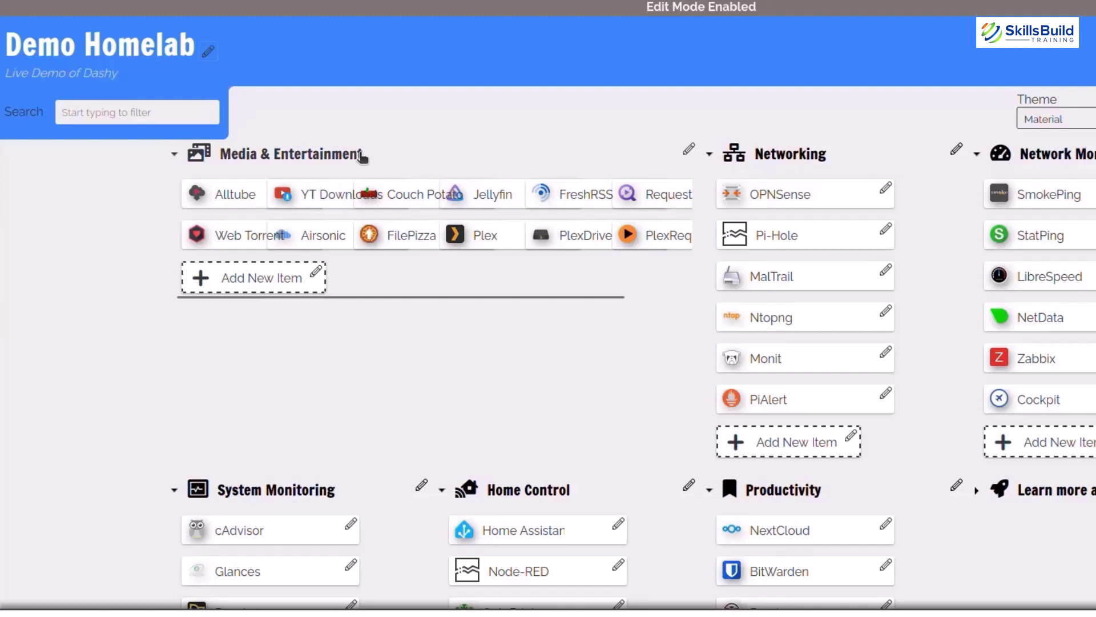
pyautogui.rightClick(362, 156)
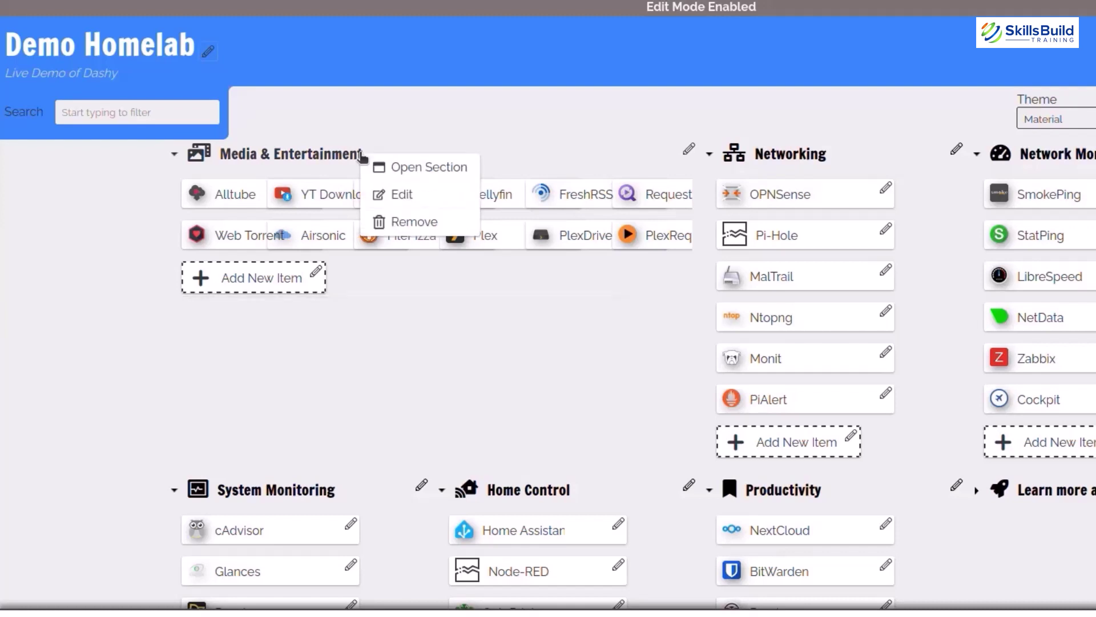
# Show Media & Entertainment on its own page and review its Edit Section settings without saving
pyautogui.click(429, 169)
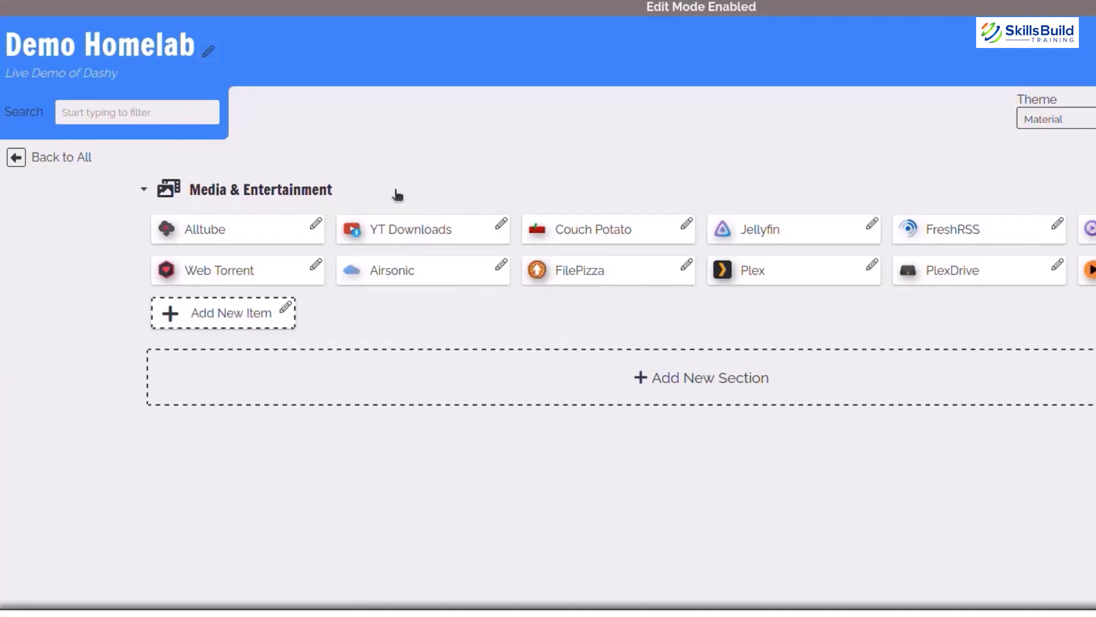
pyautogui.rightClick(279, 192)
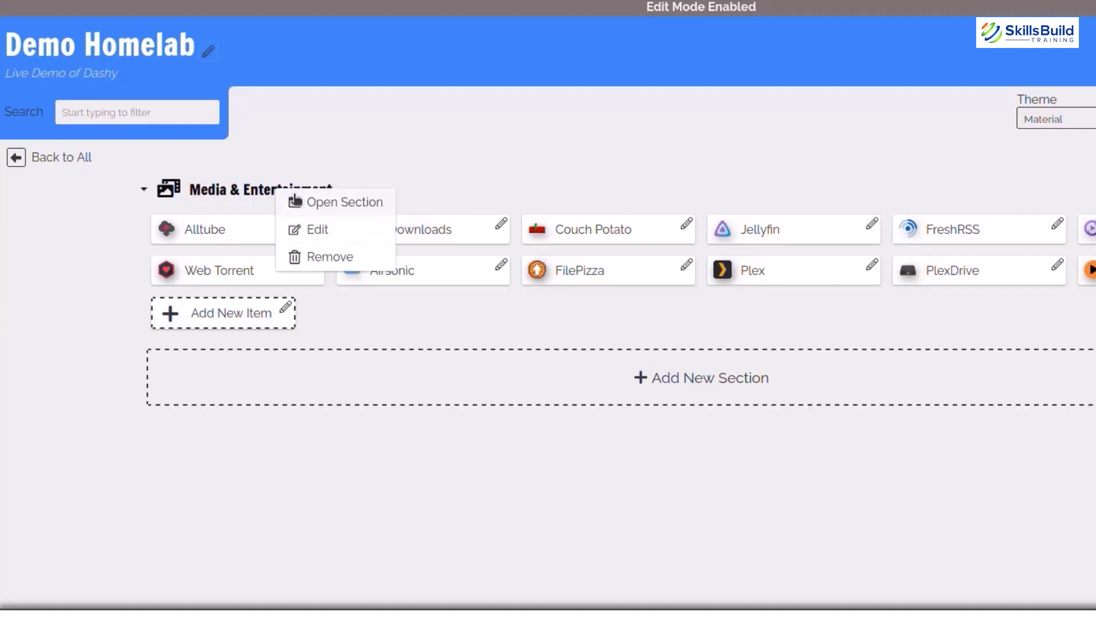
pyautogui.click(299, 234)
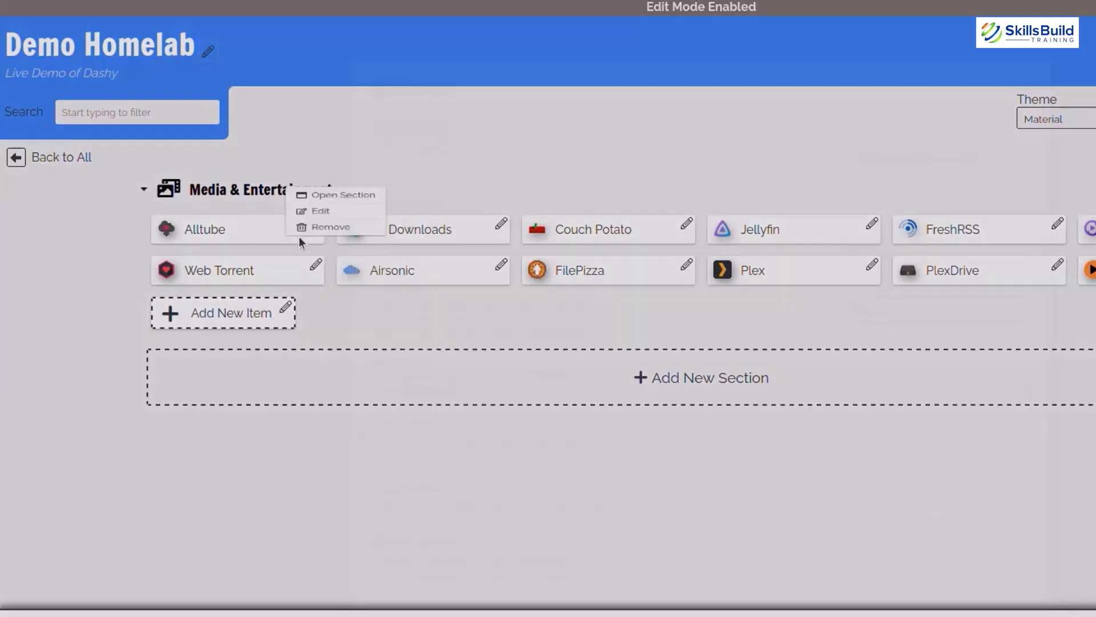
pyautogui.scroll(-1, 567, 457)
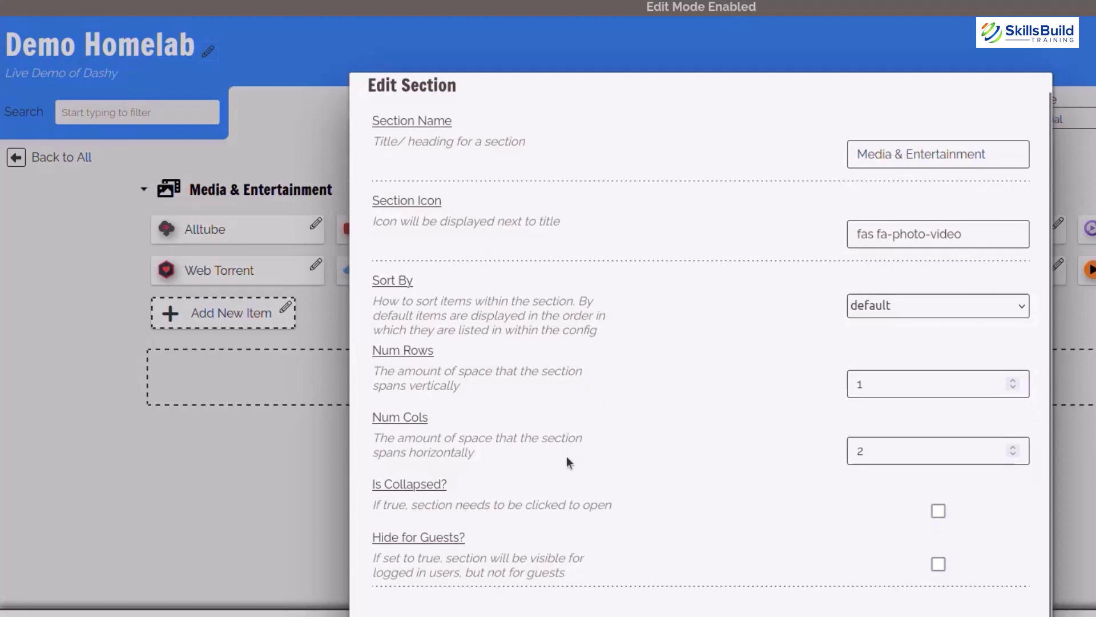
pyautogui.scroll(1, 566, 457)
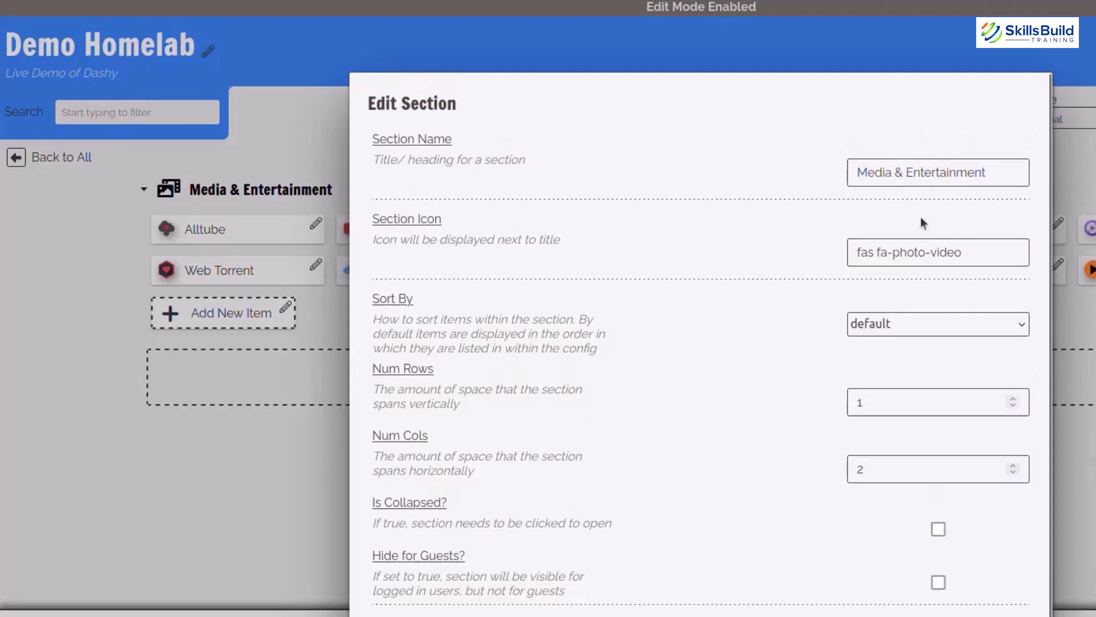
pyautogui.press('Escape')
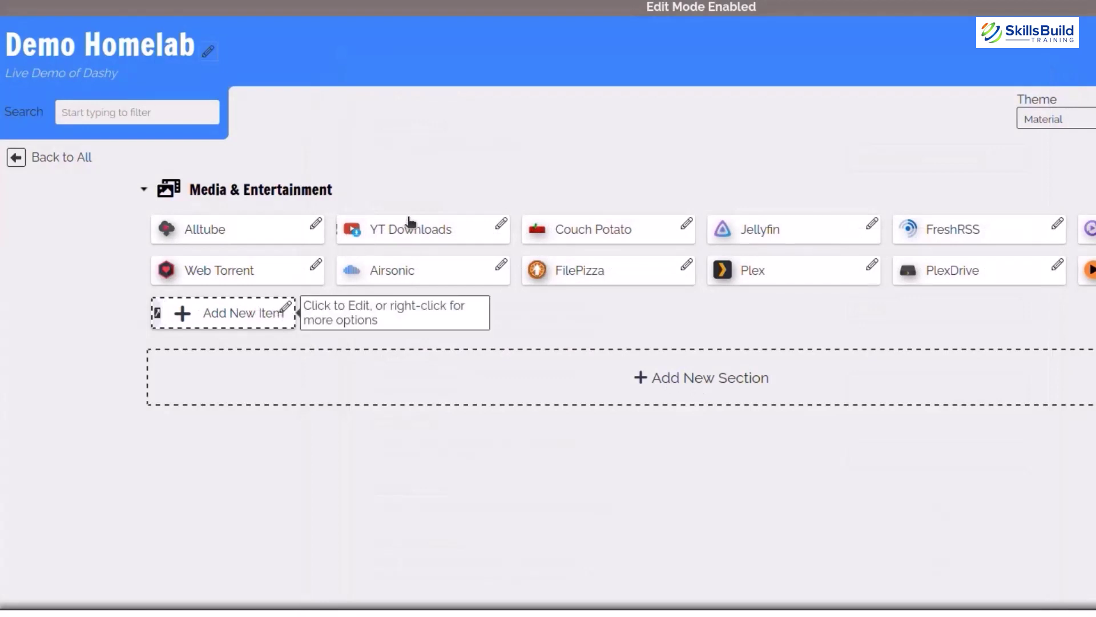
pyautogui.rightClick(435, 195)
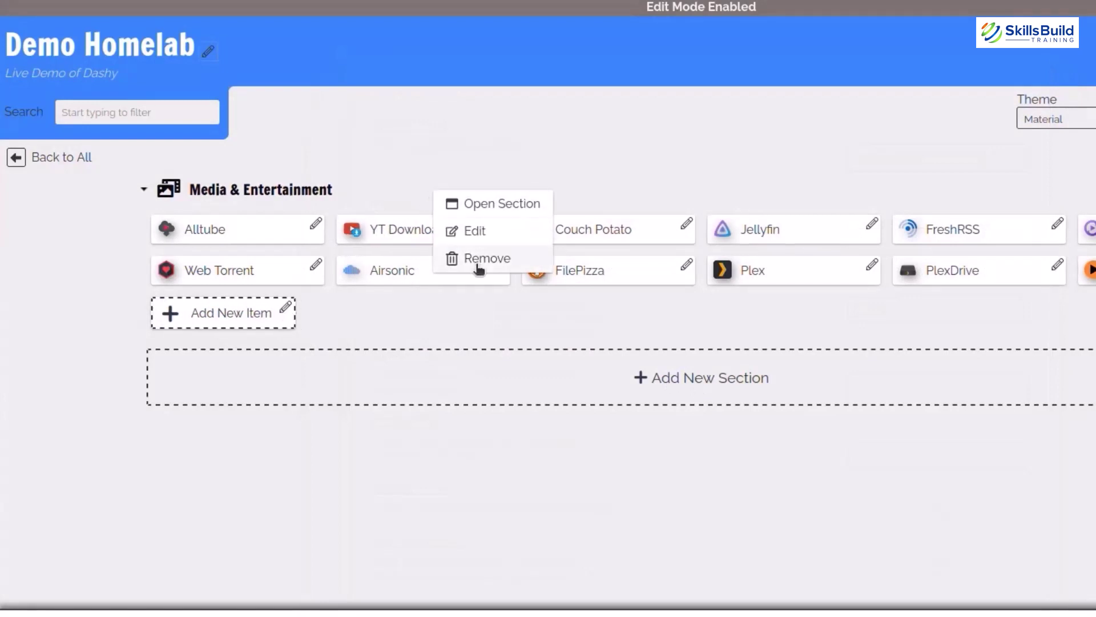
# Start a new item, step through title, description, icon, URL and Opening Method, then cancel
pyautogui.click(230, 319)
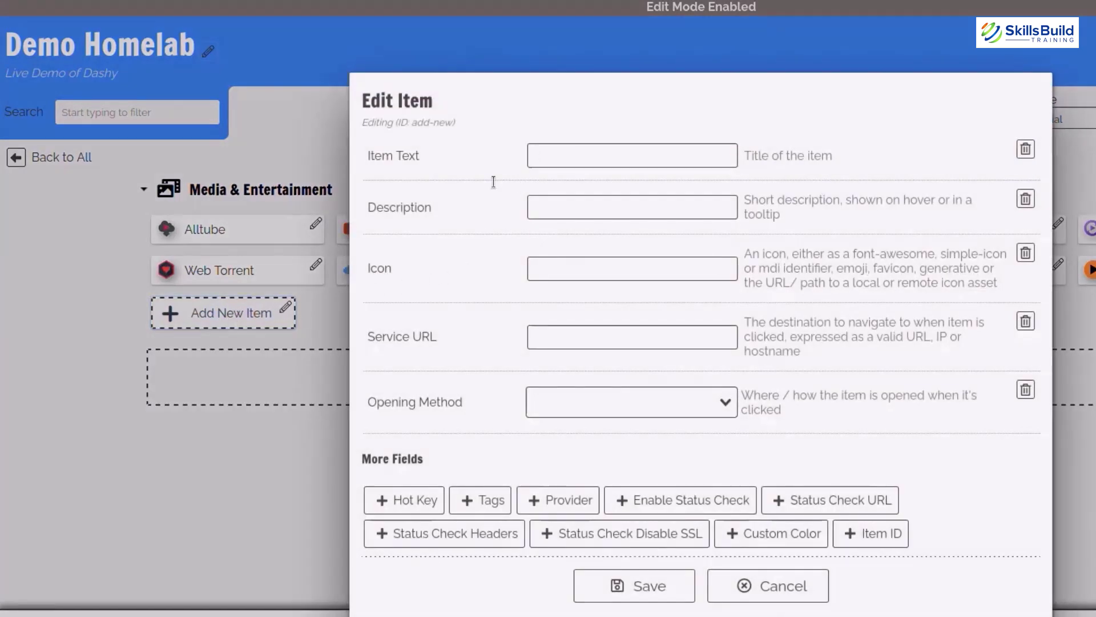
pyautogui.click(591, 155)
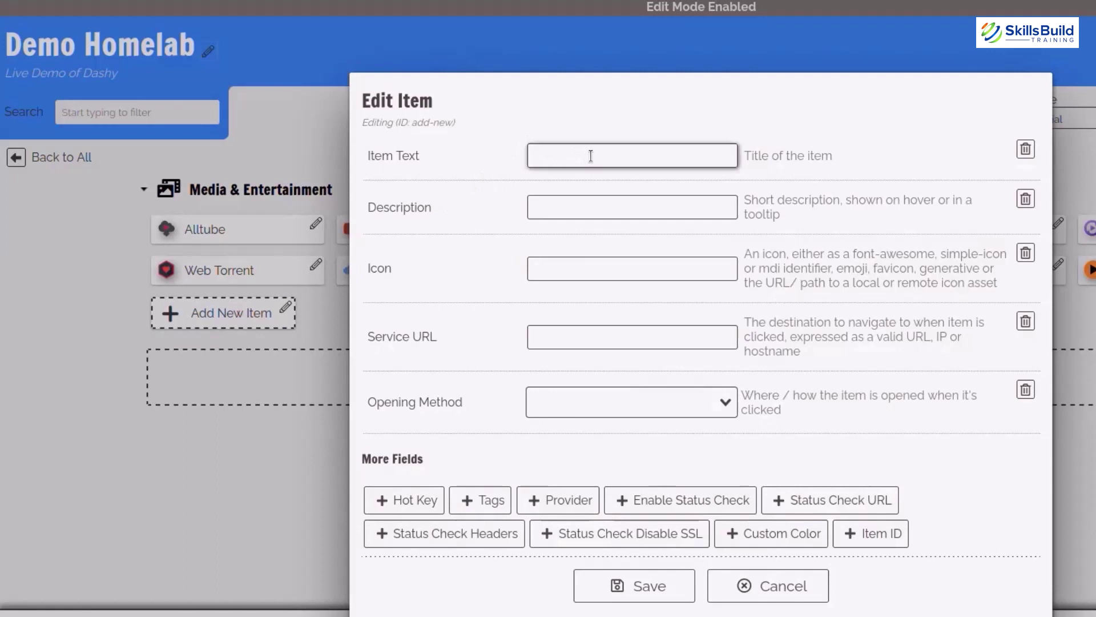
pyautogui.click(581, 206)
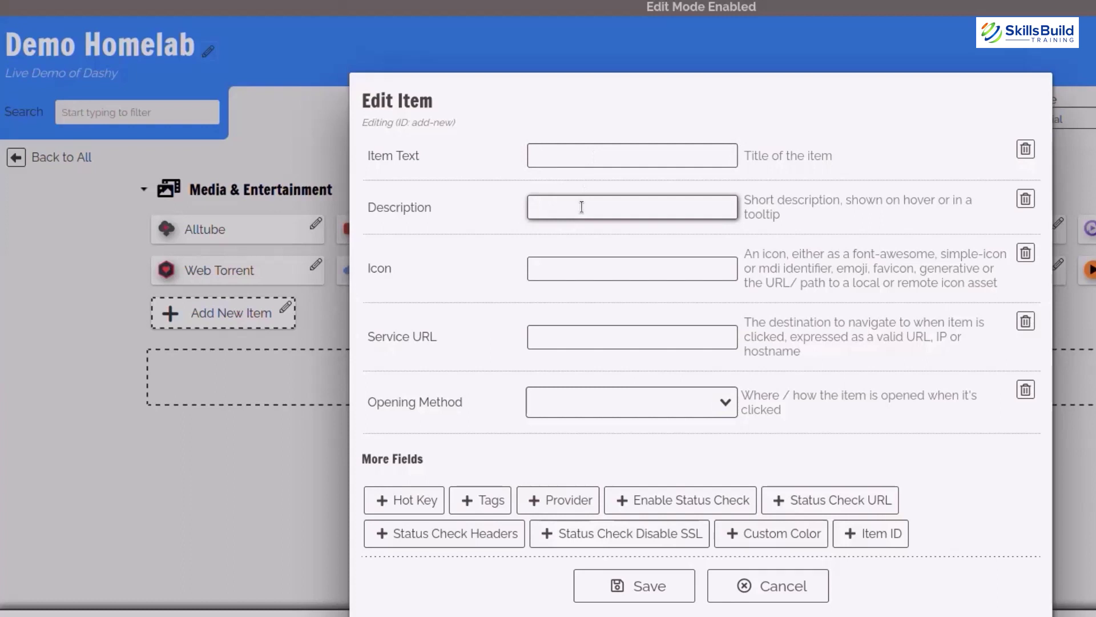
pyautogui.click(581, 275)
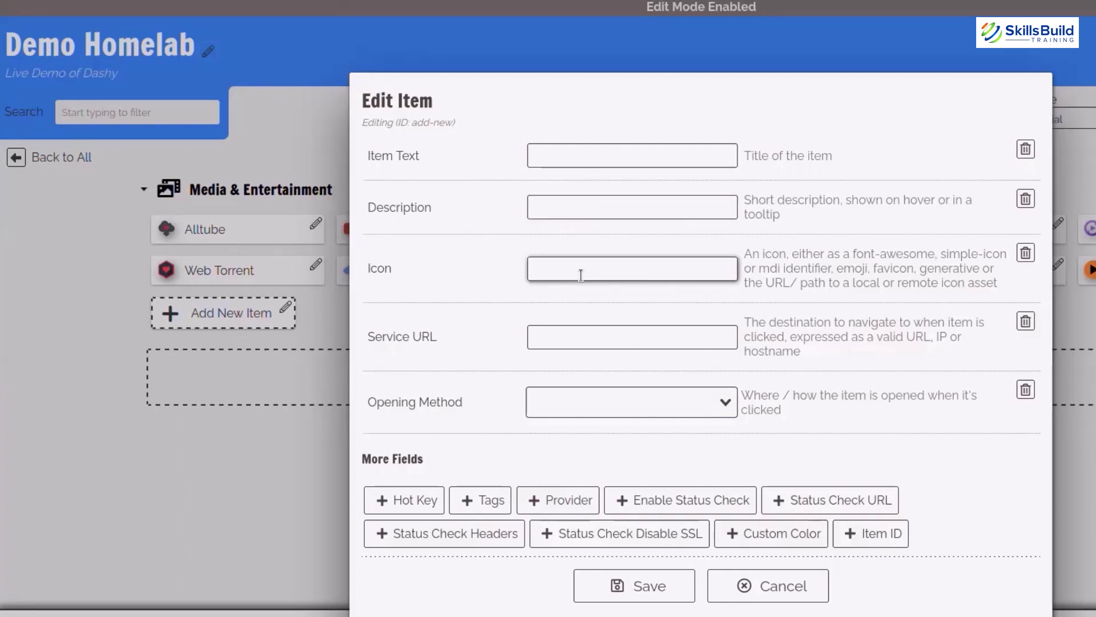
pyautogui.click(617, 334)
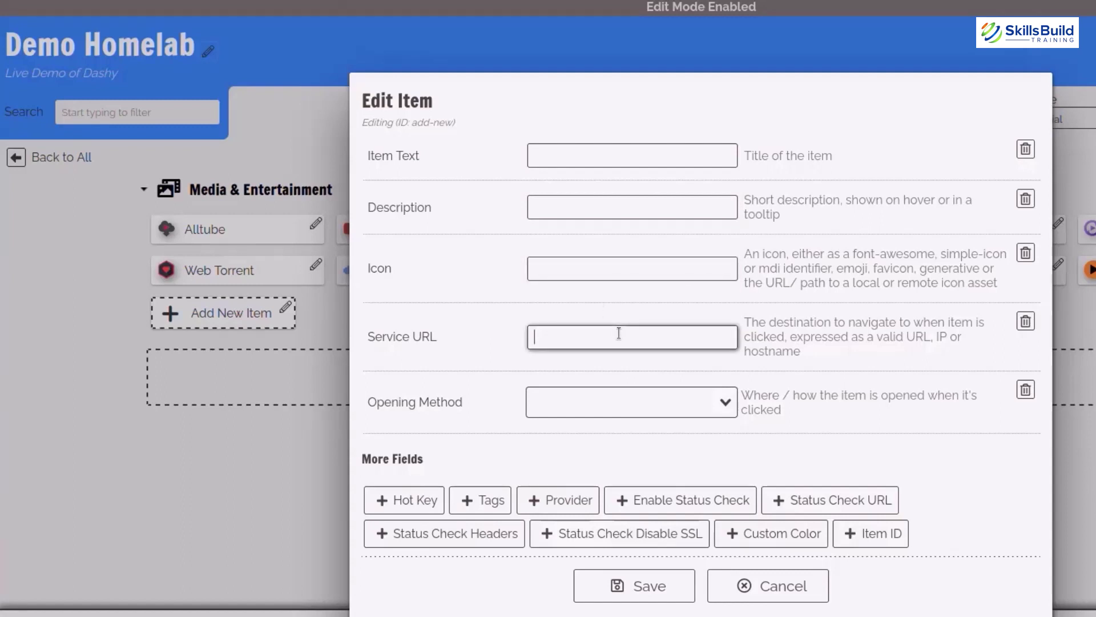
pyautogui.click(618, 405)
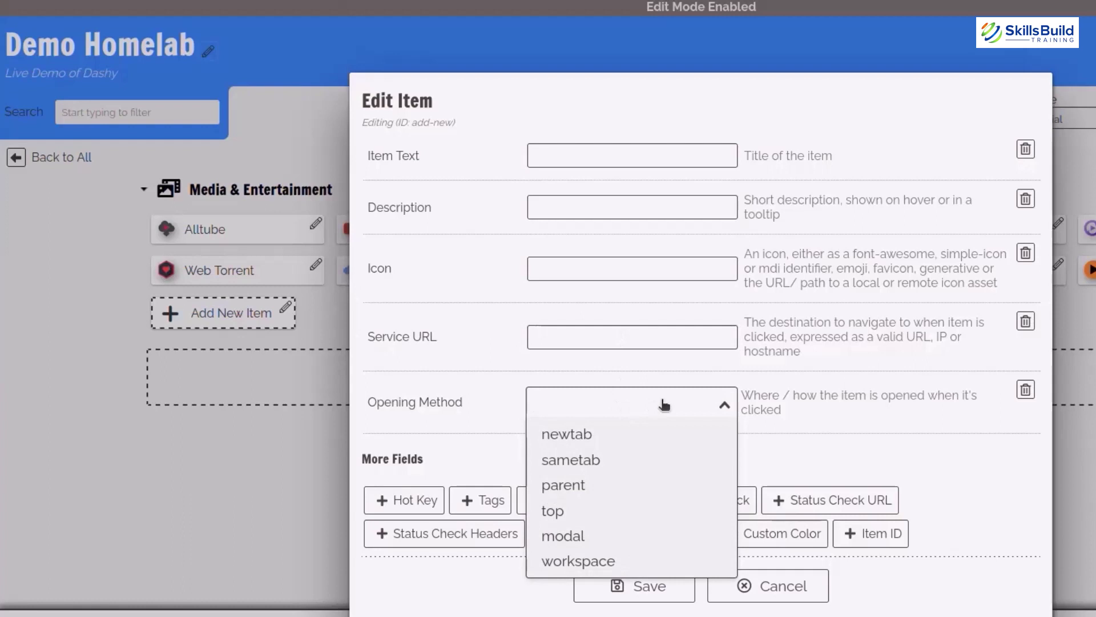
pyautogui.click(777, 585)
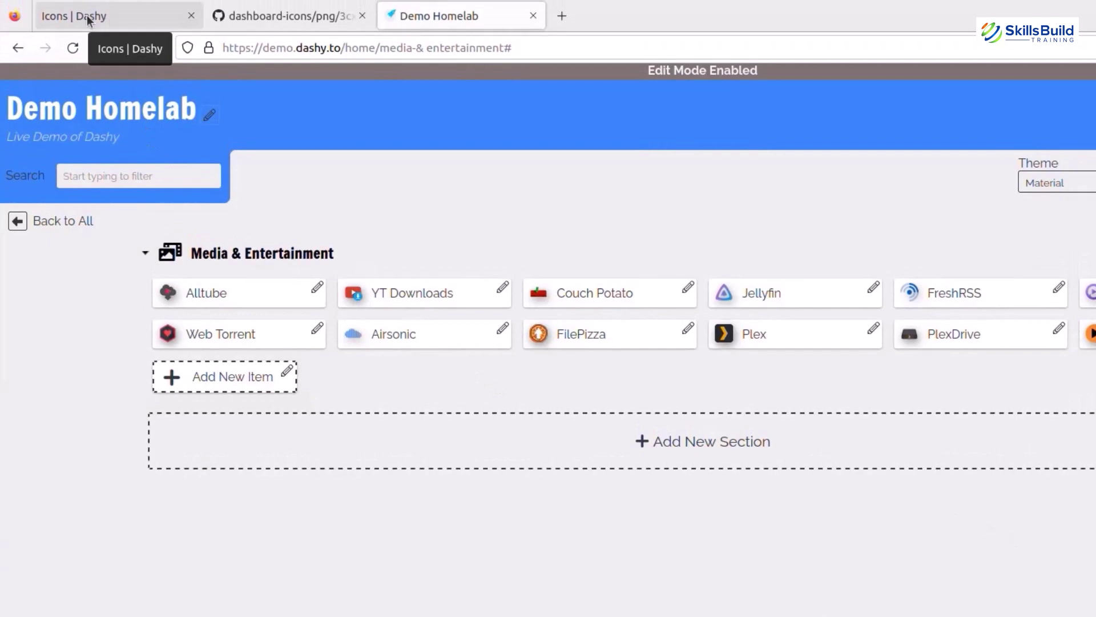
# Go from the Dashy site's Documentation to the Icons page and follow the Home-Lab Icons link
pyautogui.click(132, 16)
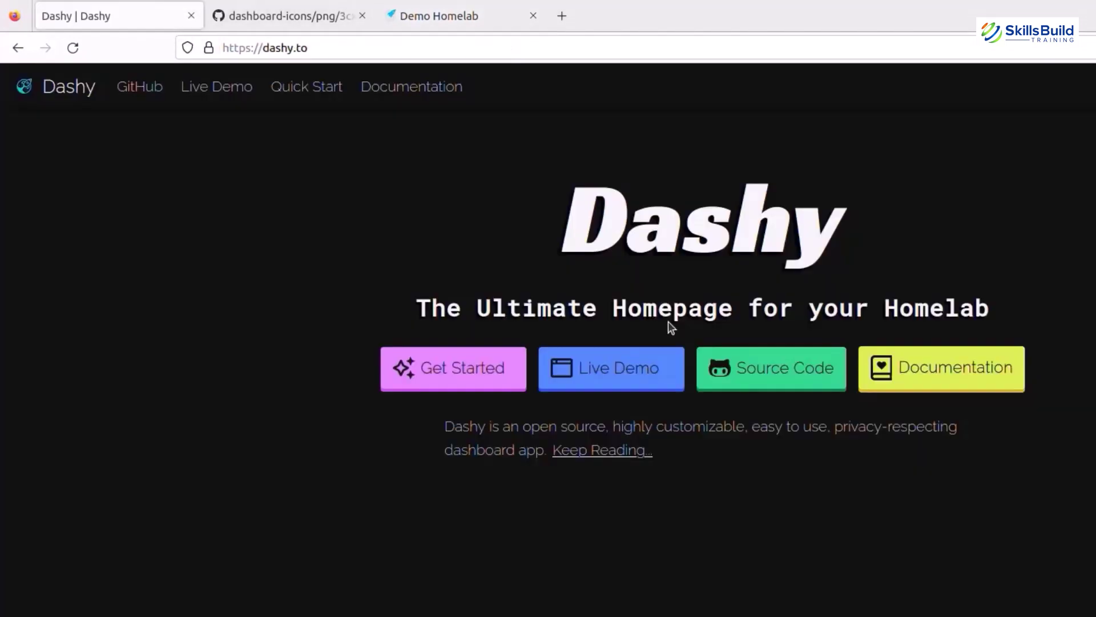
pyautogui.click(934, 368)
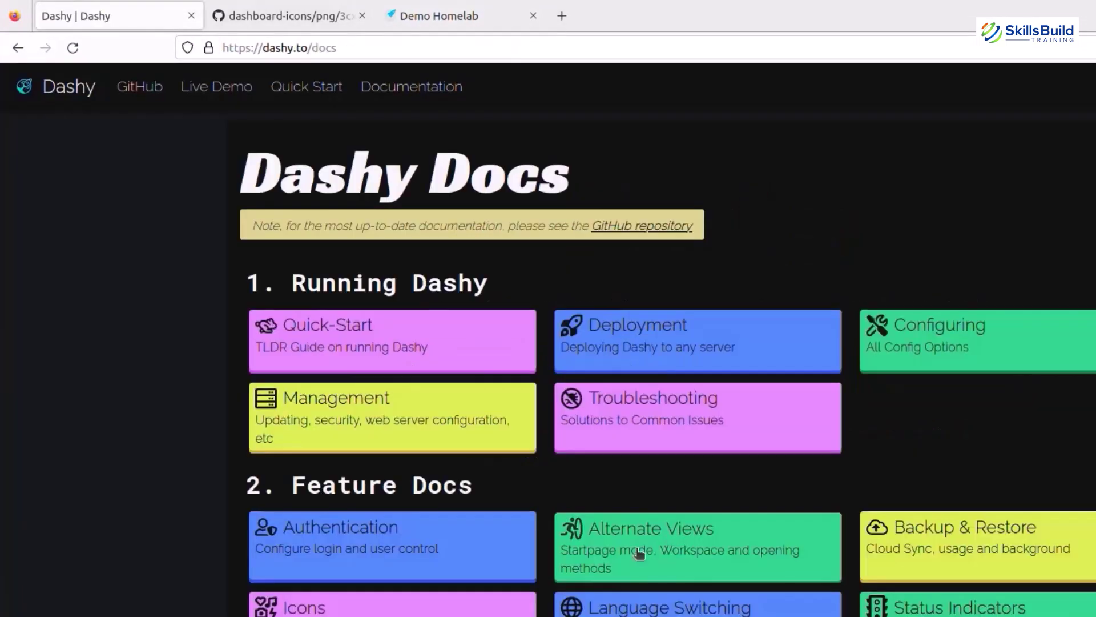
pyautogui.scroll(-2, 639, 552)
pyautogui.click(467, 523)
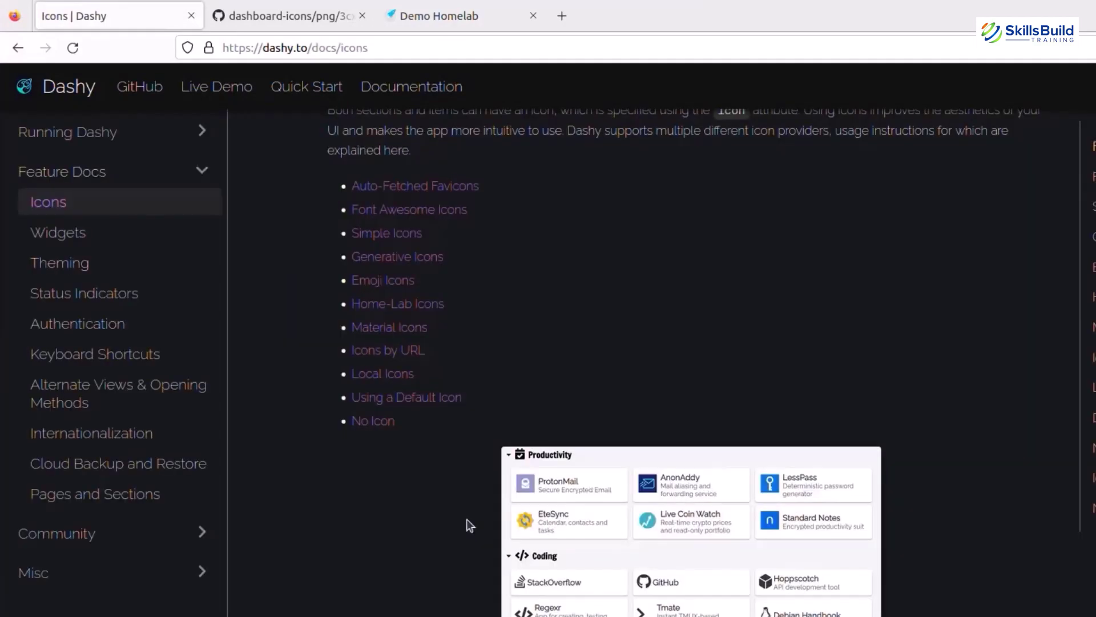
pyautogui.click(418, 388)
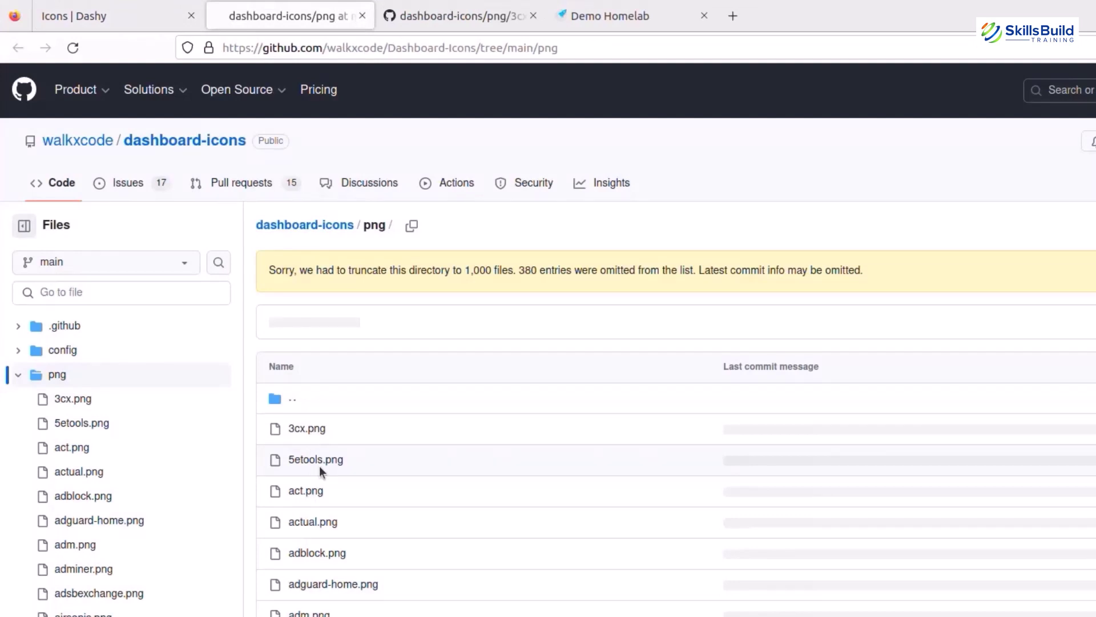
# Preview the 3cx.png icon, copy the png folder URL, and return to the Demo Homelab tab
pyautogui.click(453, 22)
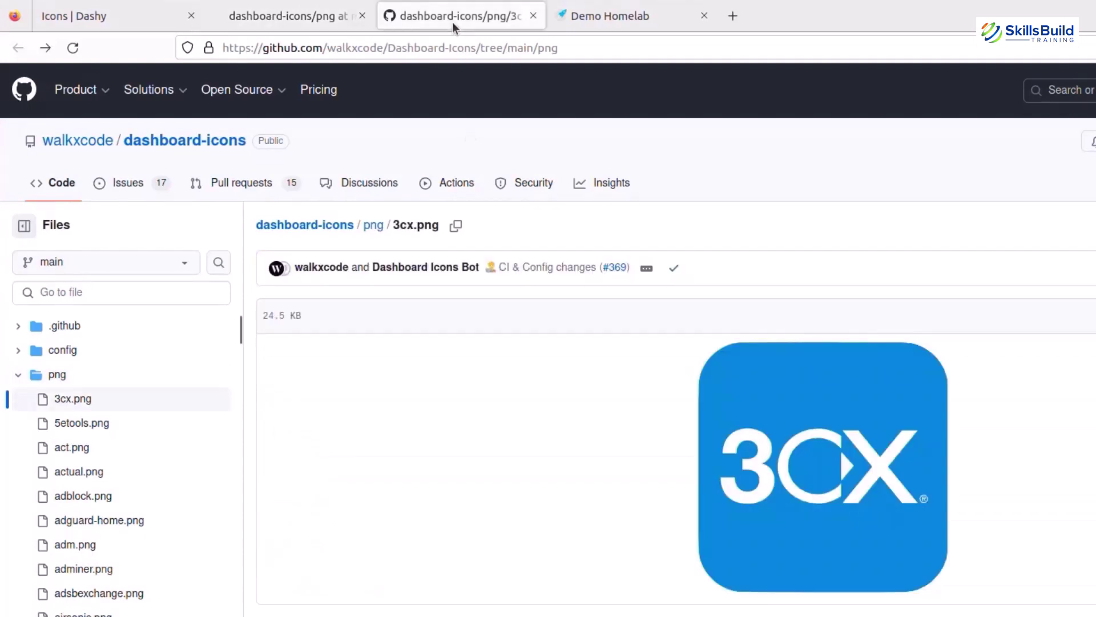
pyautogui.click(574, 40)
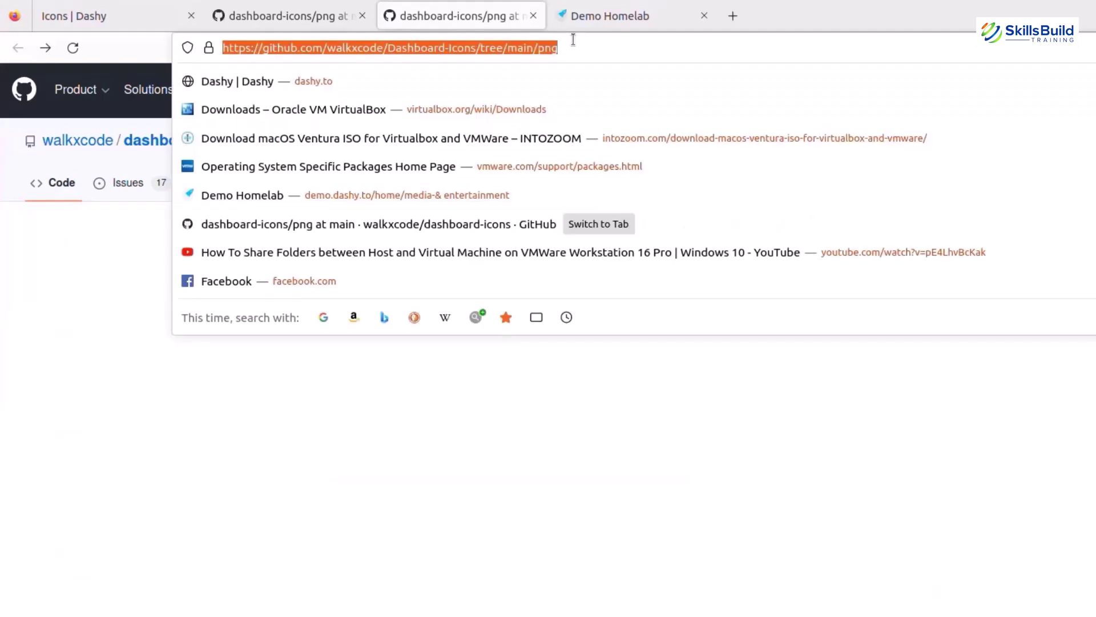
pyautogui.click(601, 13)
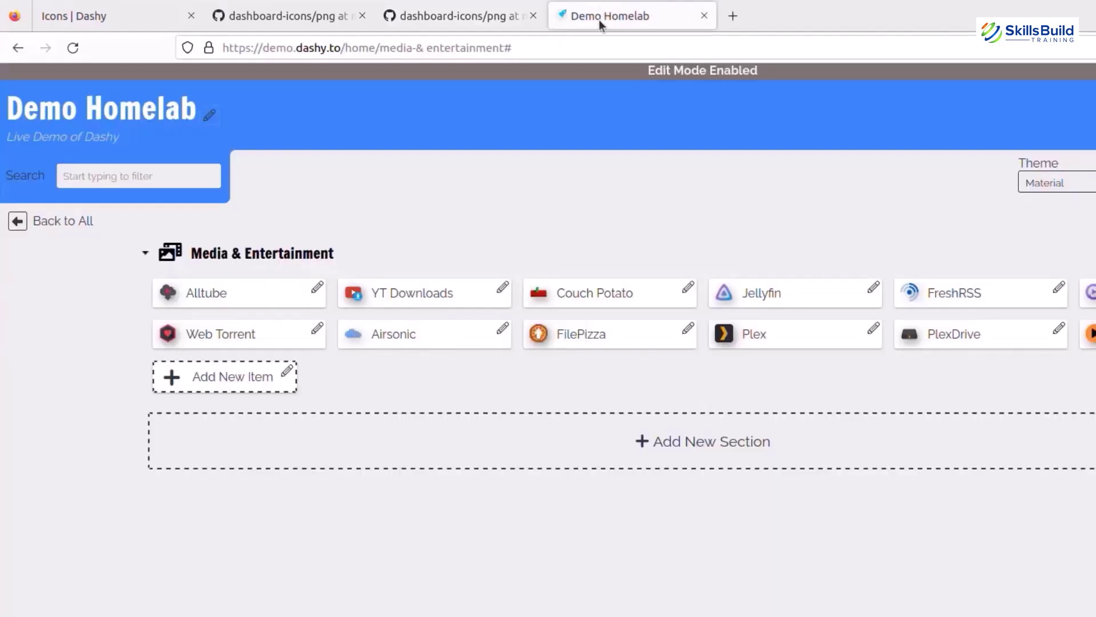
# Save a new Media & Entertainment item whose icon is the pasted dashboard-icons png folder URL
pyautogui.click(225, 384)
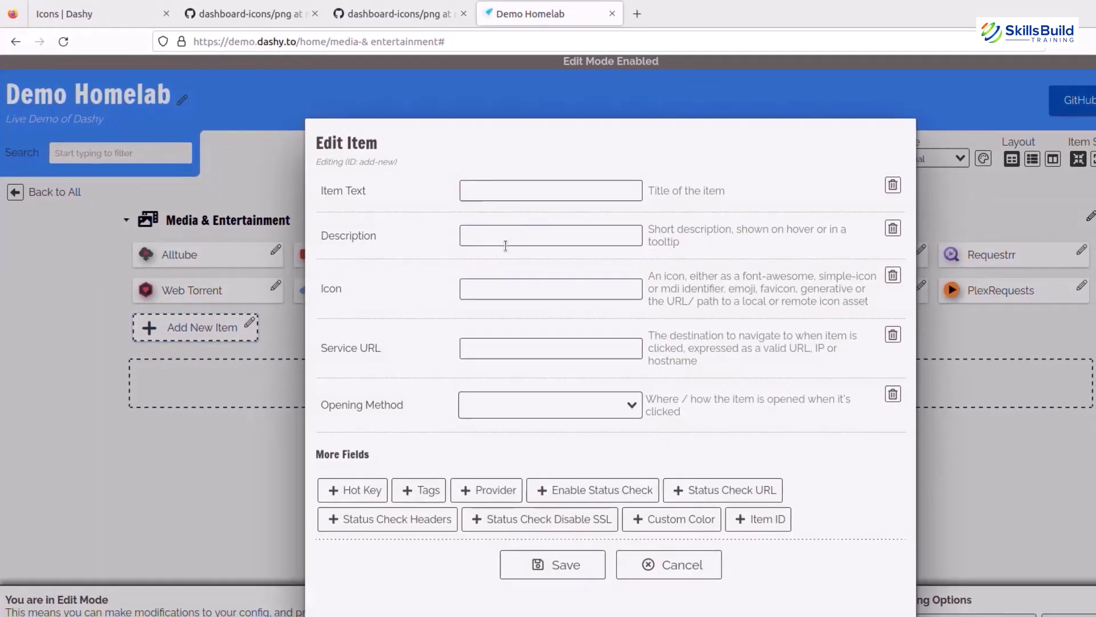
pyautogui.click(496, 289)
pyautogui.hotkey('ctrl', 'v')
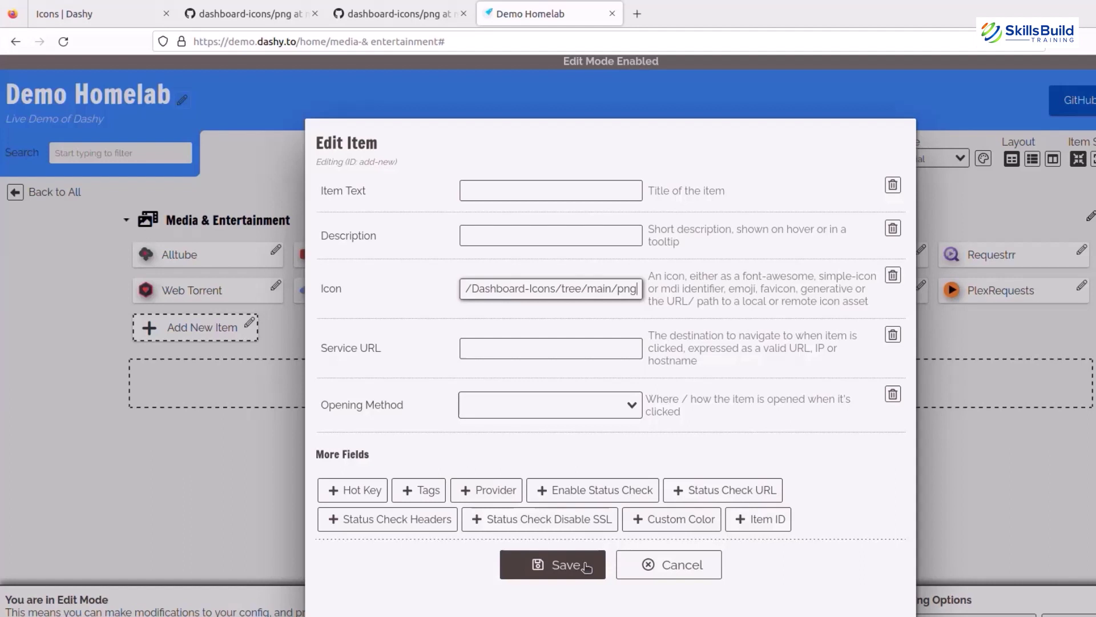
pyautogui.click(1001, 540)
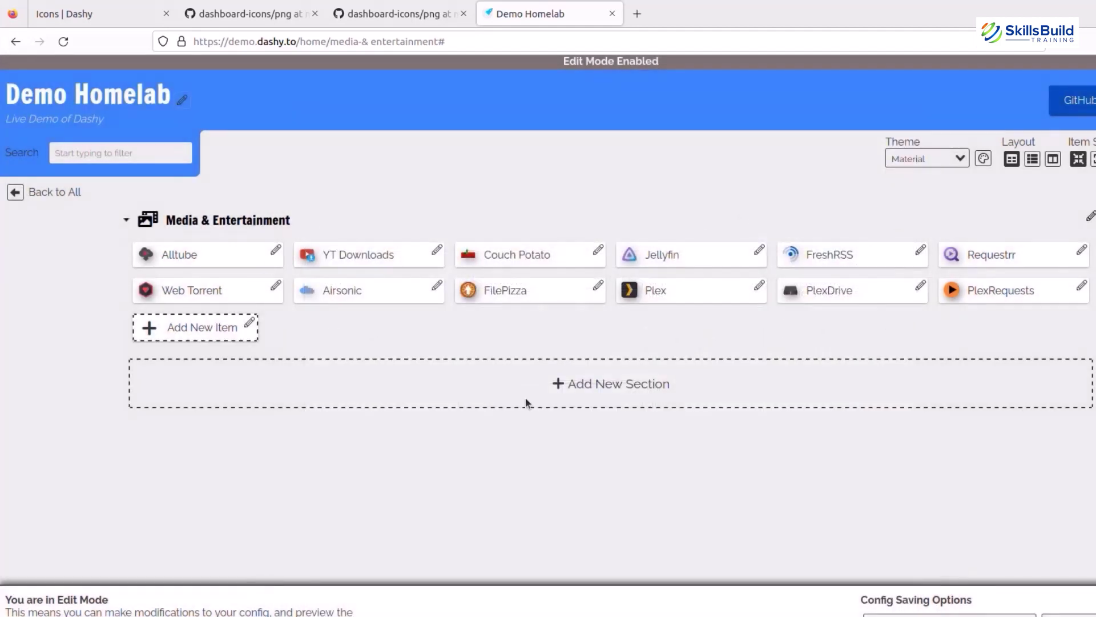
# Use Back to All to show Networking, Monitoring, Home Control and Productivity again
pyautogui.click(57, 194)
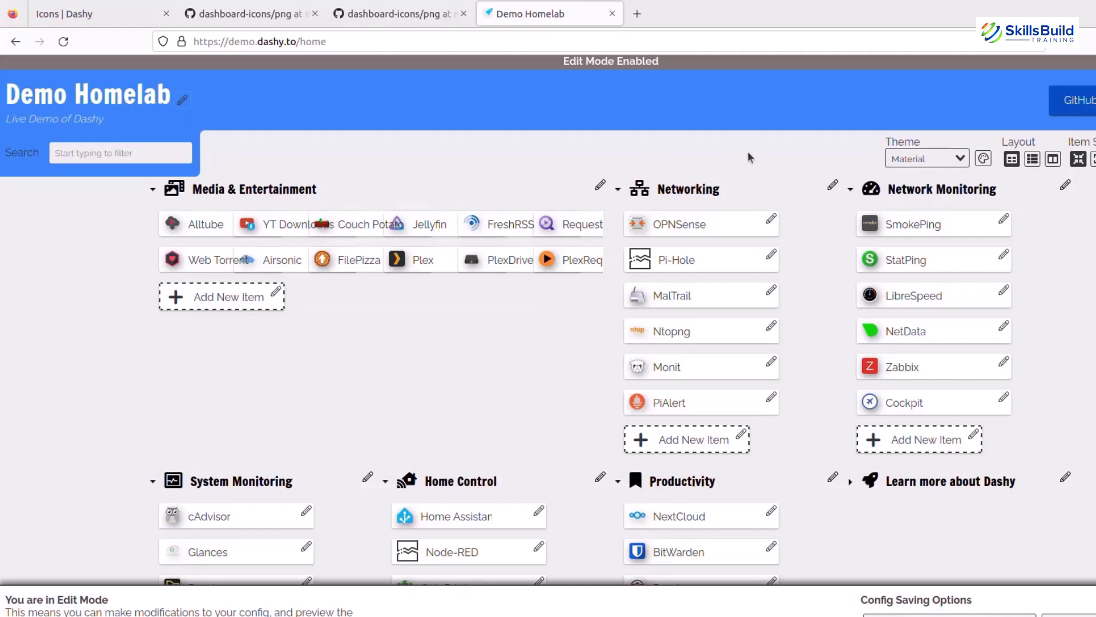
# Apply the Callisto theme and switch the layout to horizontal full-width section rows
pyautogui.click(960, 158)
pyautogui.click(933, 239)
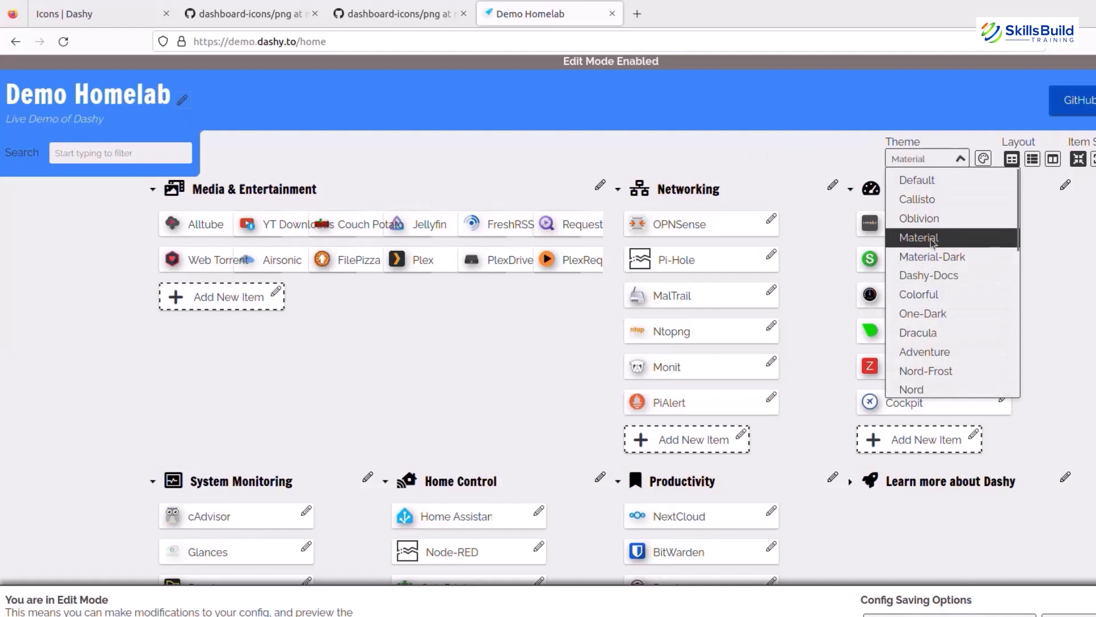
pyautogui.click(946, 158)
pyautogui.click(936, 201)
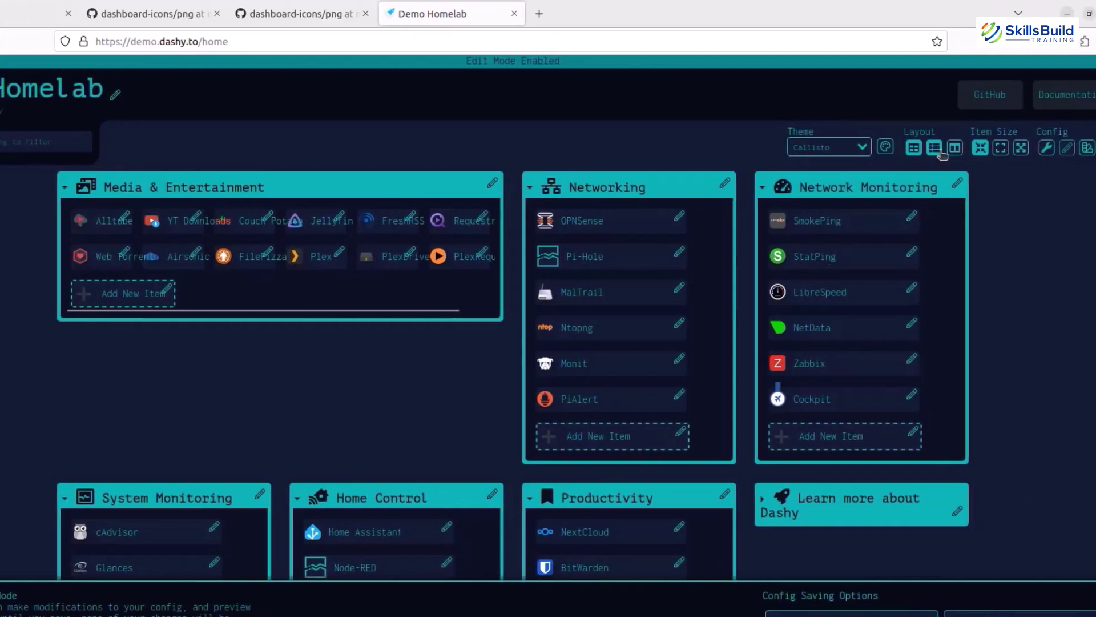
pyautogui.click(1032, 147)
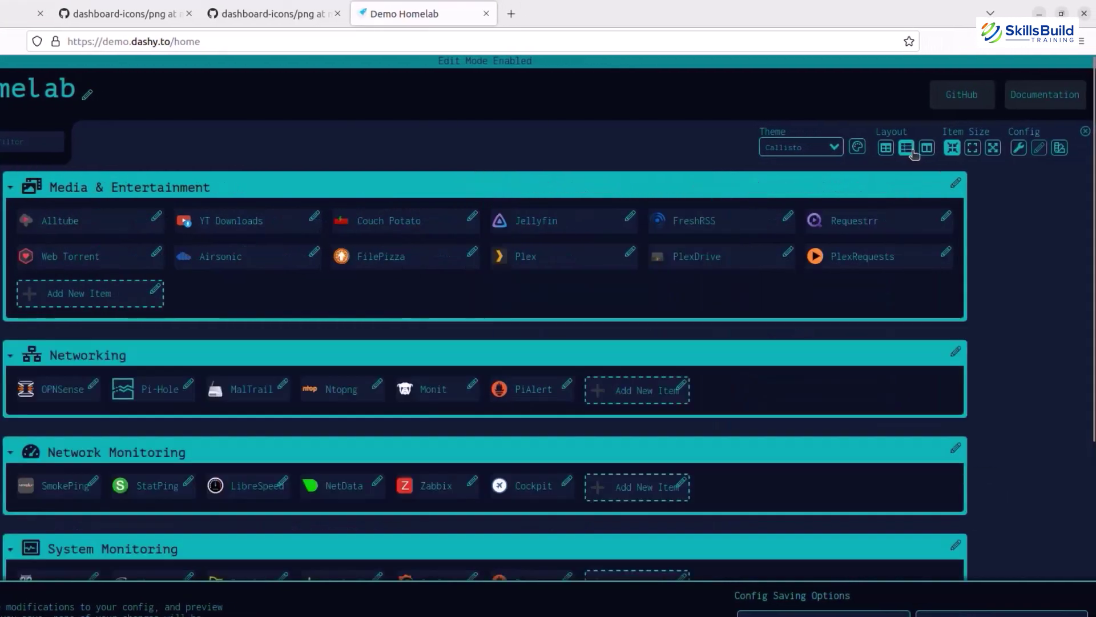
pyautogui.click(1063, 155)
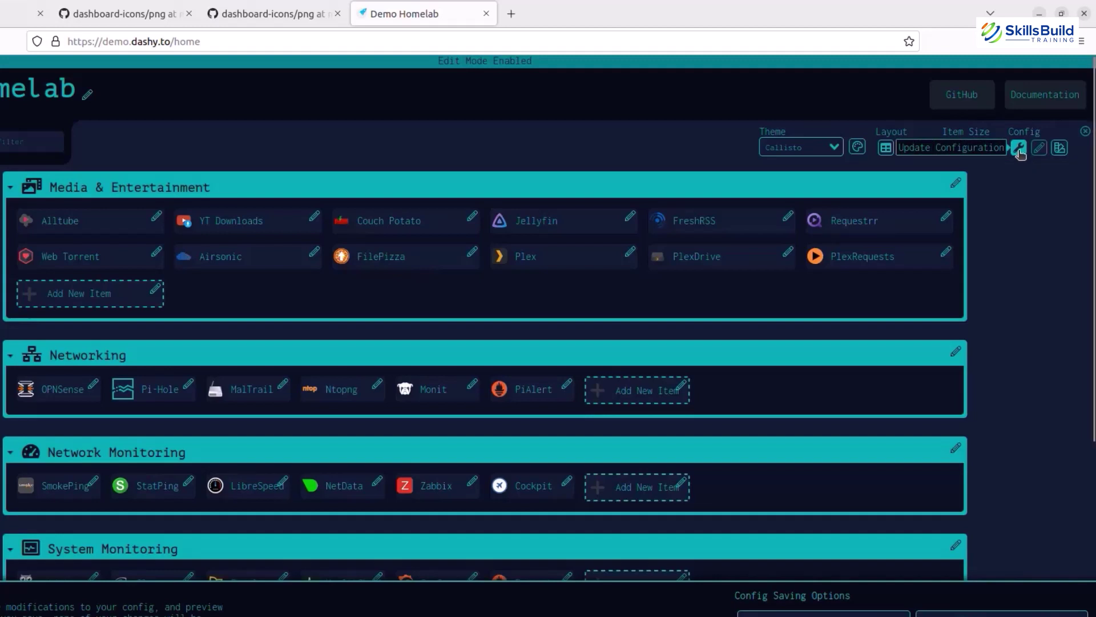
pyautogui.click(1019, 147)
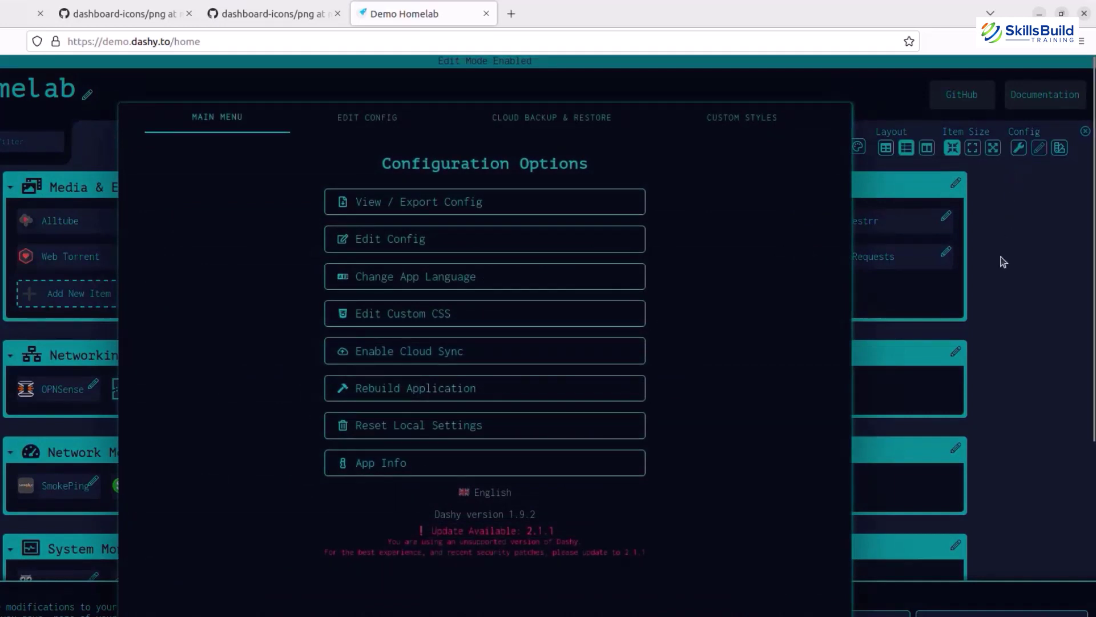
pyautogui.click(1023, 289)
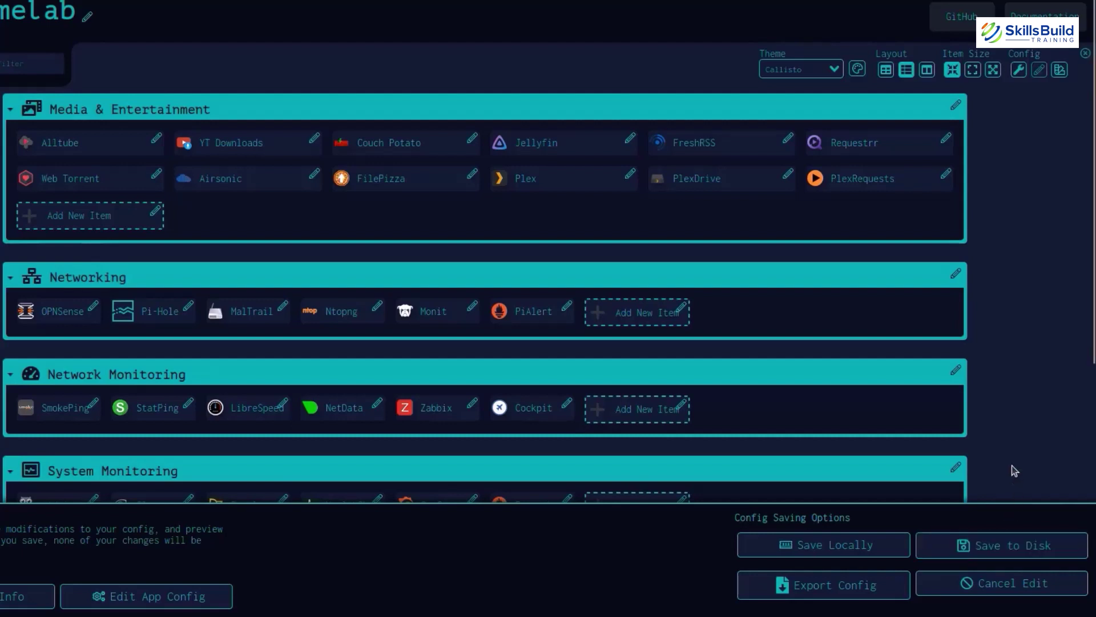
# Cancel editing to restore the Nord-Frost theme, then set the layout to Auto grid
pyautogui.click(1003, 587)
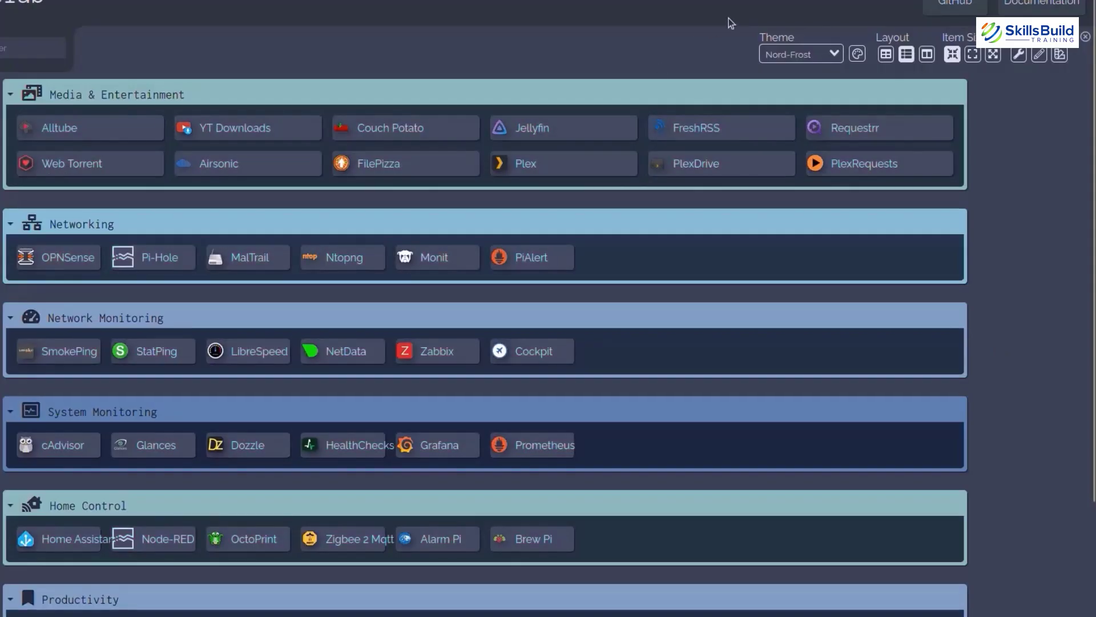
pyautogui.click(889, 56)
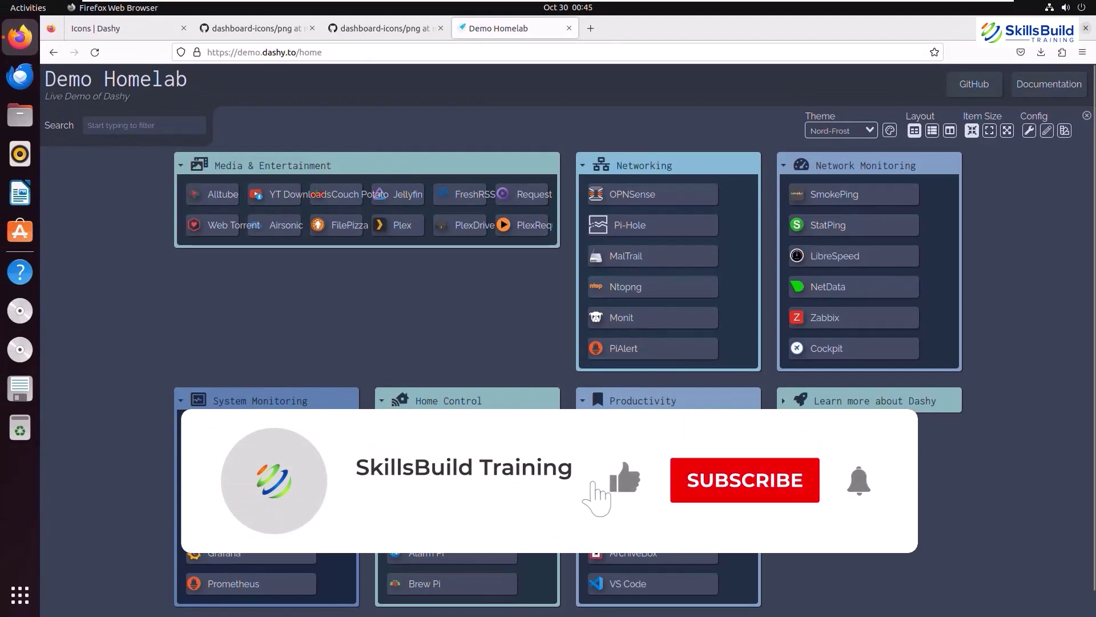
pyautogui.scroll(-1, 568, 340)
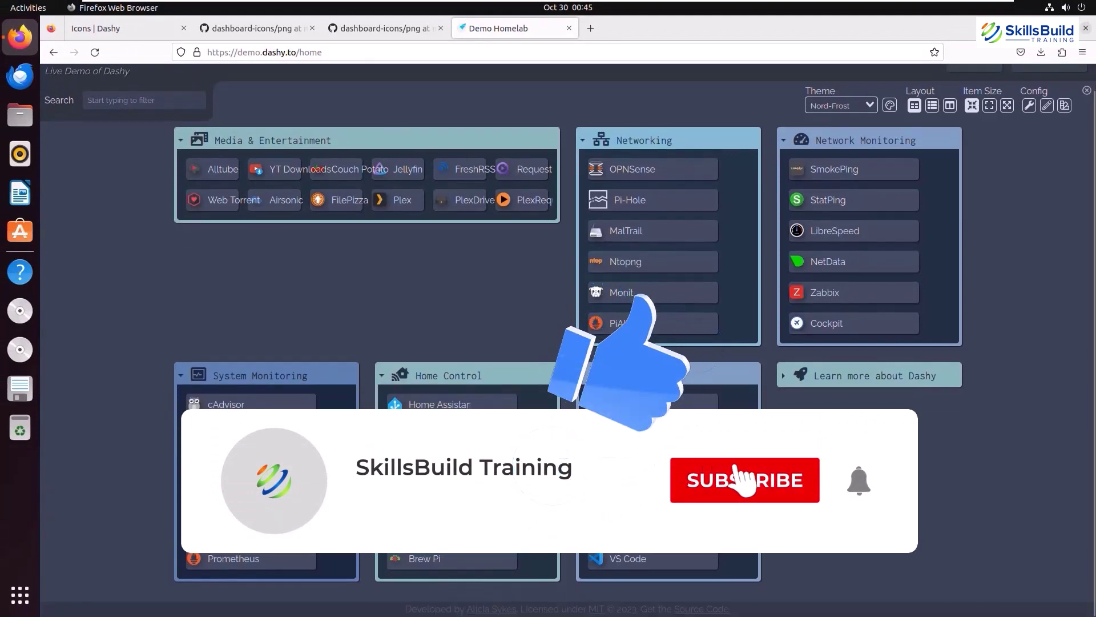
pyautogui.scroll(1, 399, 242)
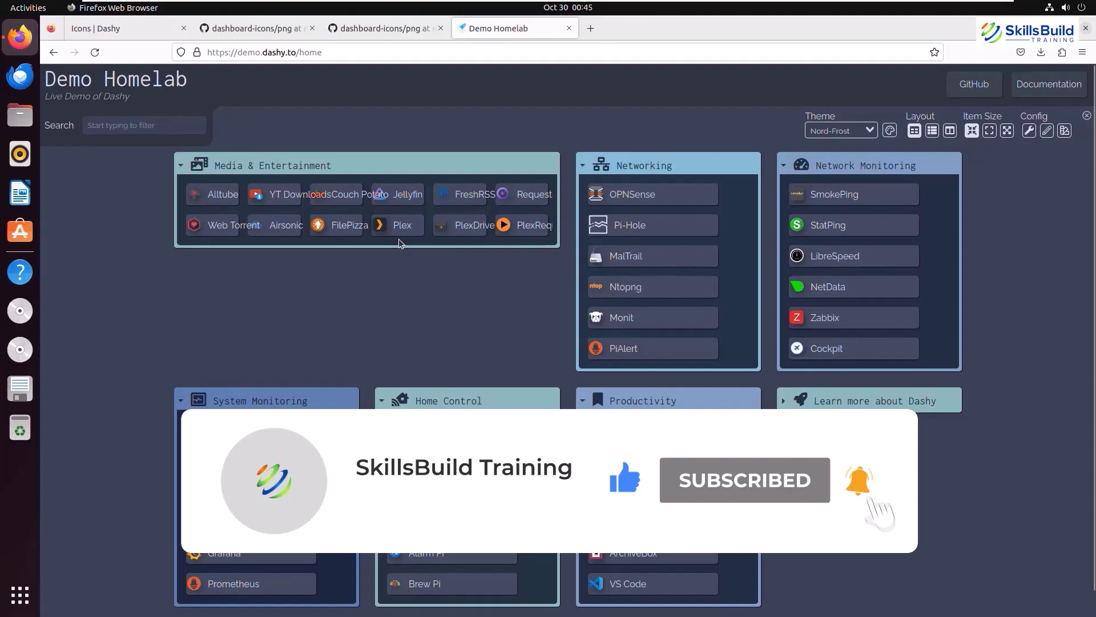